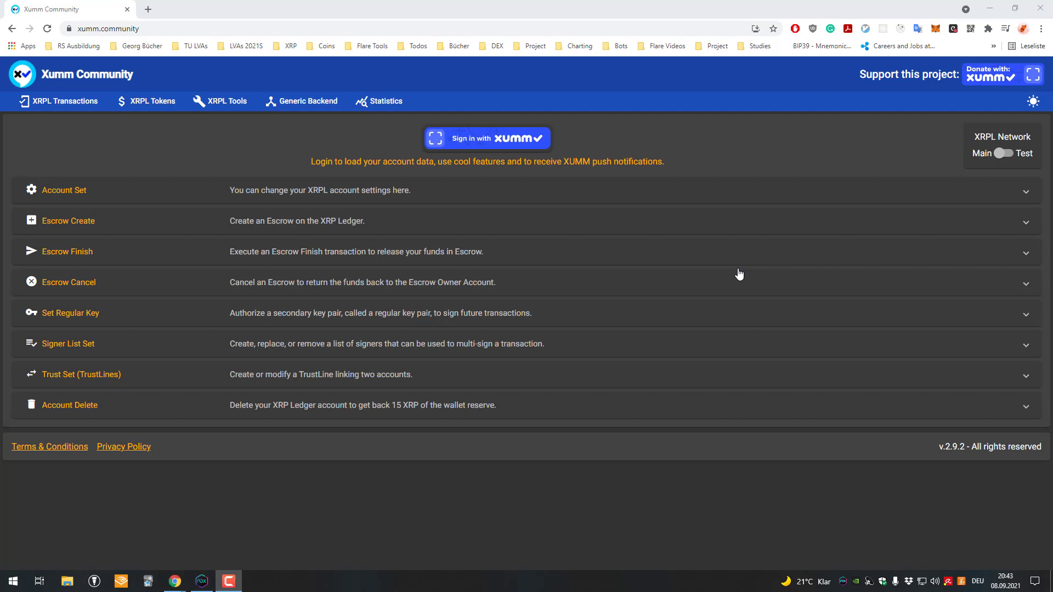
Step: Expand and collapse the Account Set and Escrow Create sections to view their forms
{"action": "left_click", "coordinate": [318, 191]}
{"action": "left_click", "coordinate": [277, 185]}
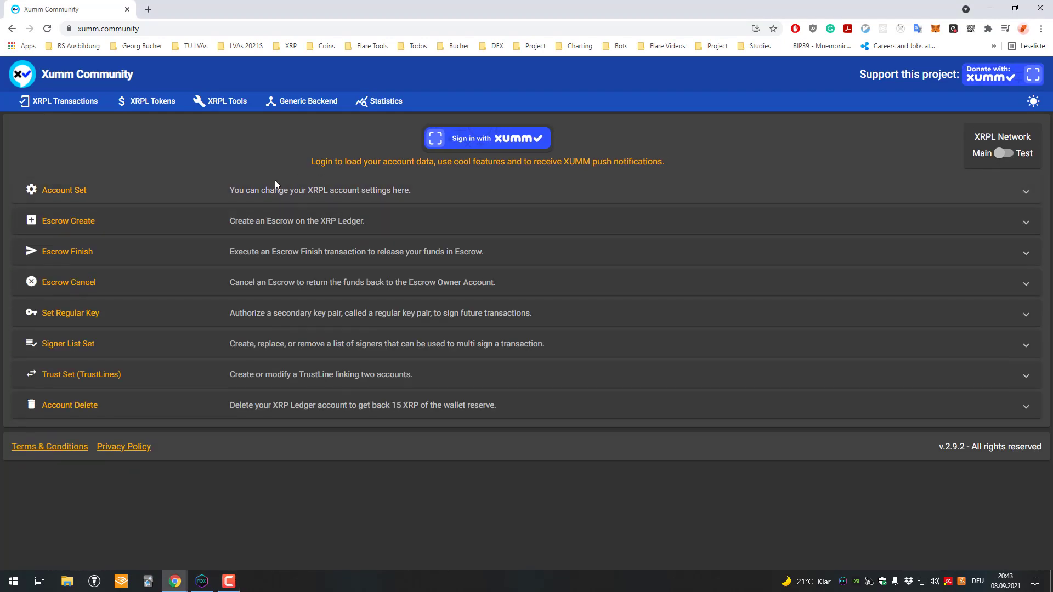
{"action": "left_click", "coordinate": [323, 216]}
{"action": "left_click", "coordinate": [323, 222]}
Step: Expand and collapse the Account Set and Escrow Create sections a few more times
{"action": "left_click", "coordinate": [263, 188]}
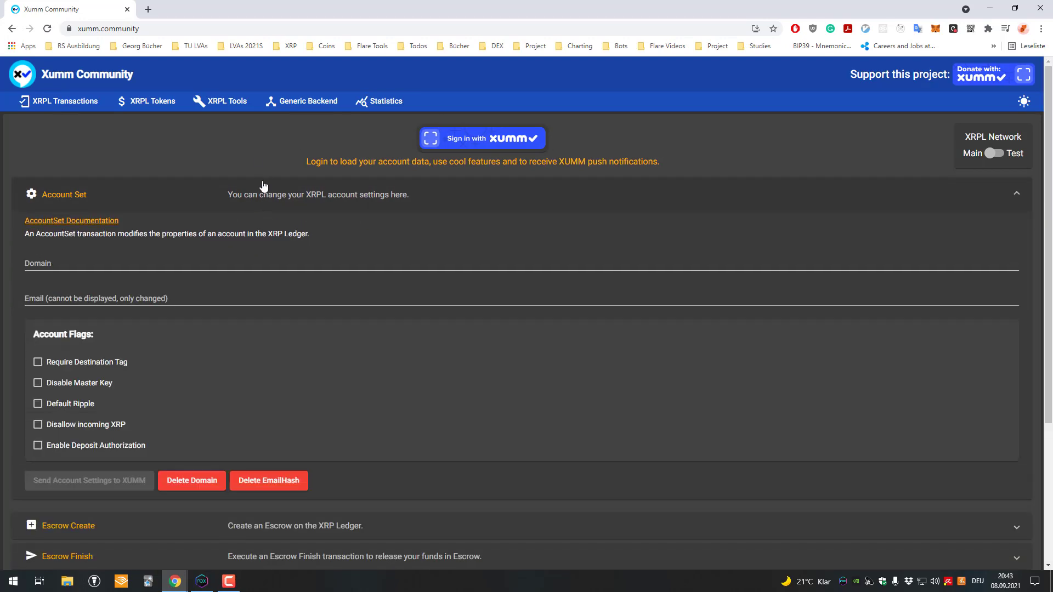
{"action": "left_click", "coordinate": [261, 187]}
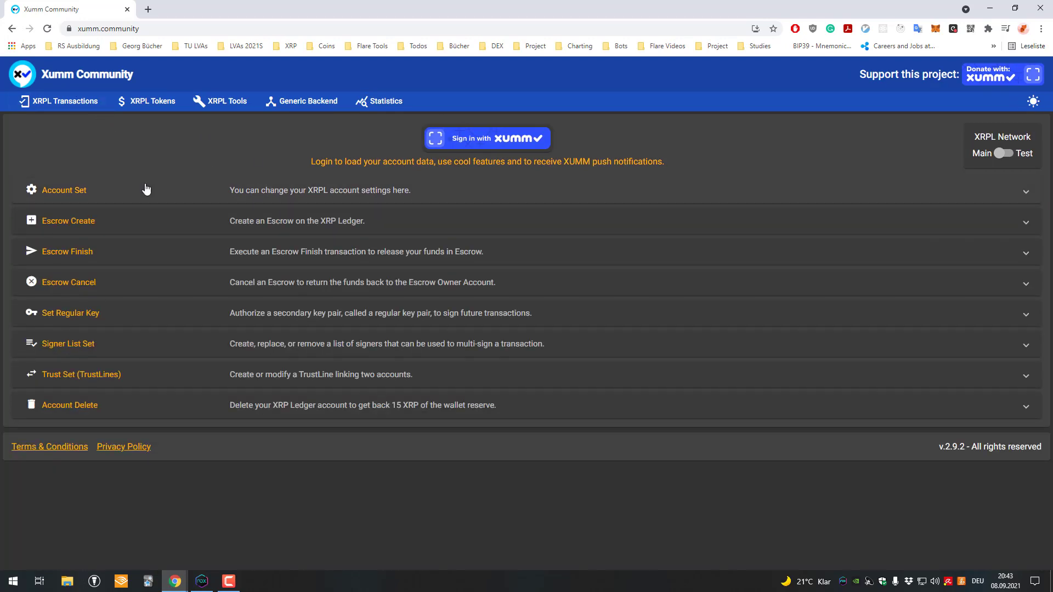
{"action": "left_click", "coordinate": [245, 228]}
{"action": "left_click", "coordinate": [245, 241]}
{"action": "left_click", "coordinate": [284, 218]}
{"action": "left_click", "coordinate": [285, 228]}
Step: In Account Set, tick and untick Require Destination Tag, Disallow incoming XRP and Deposit Authorization, then collapse it
{"action": "left_click", "coordinate": [157, 193]}
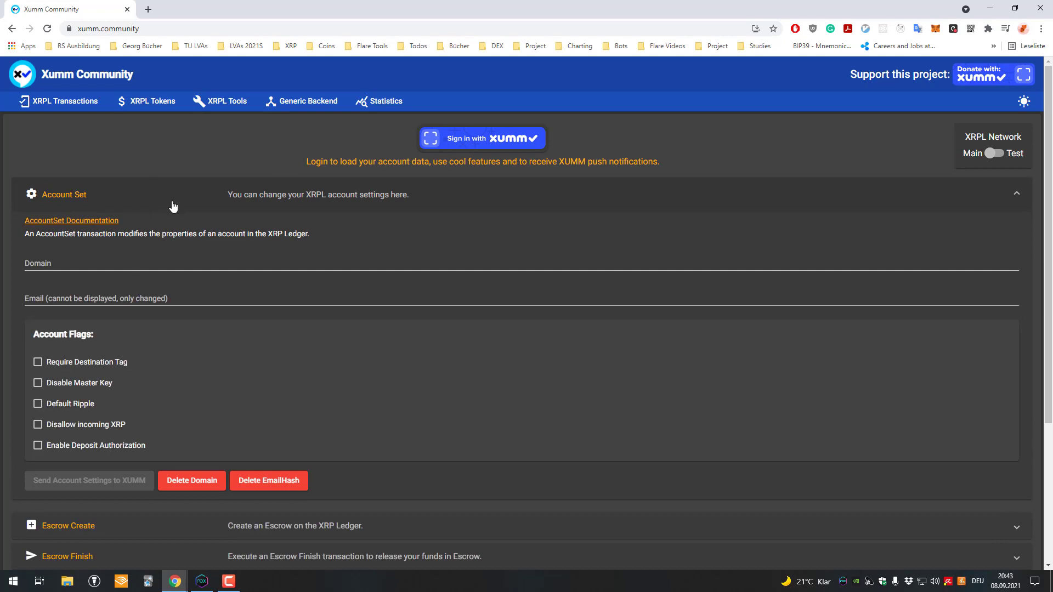
{"action": "scroll", "coordinate": [126, 264], "scroll_direction": "down", "scroll_amount": 1}
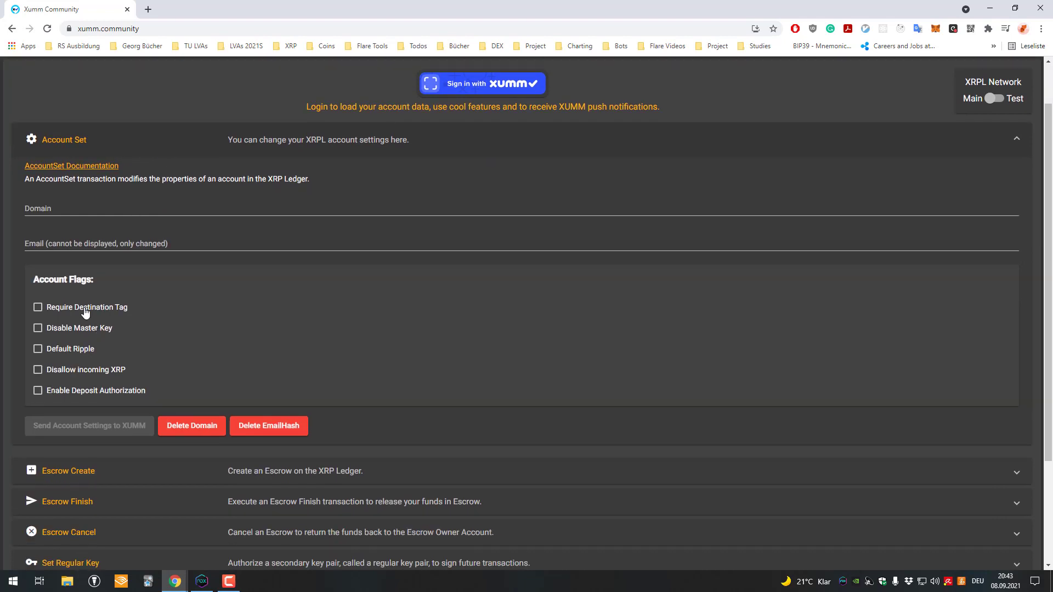
{"action": "left_click", "coordinate": [85, 309]}
{"action": "left_click", "coordinate": [116, 313]}
{"action": "left_click", "coordinate": [113, 369]}
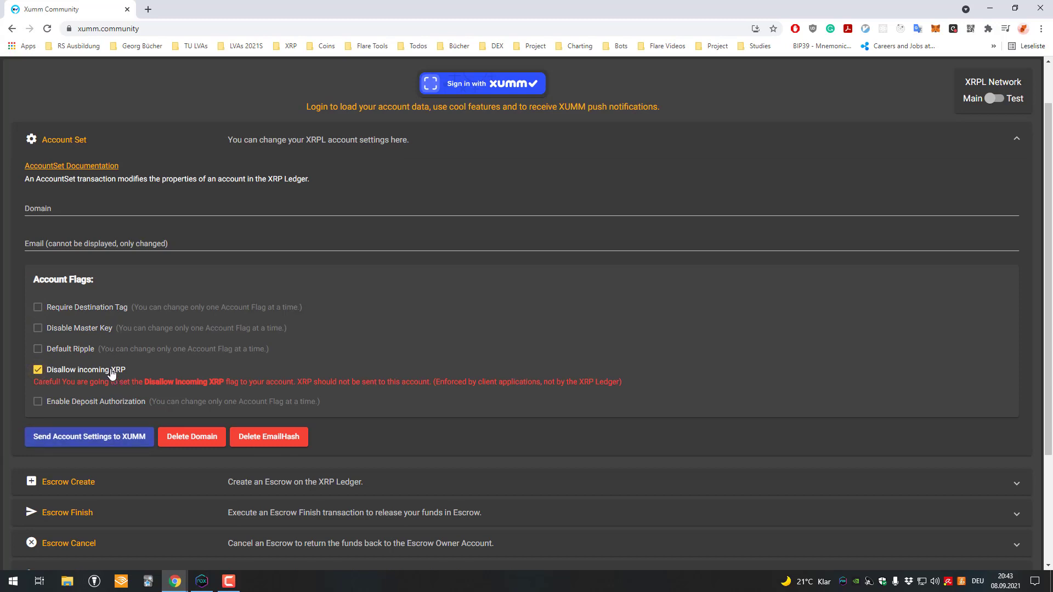
{"action": "left_click", "coordinate": [112, 371]}
{"action": "left_click", "coordinate": [88, 391]}
{"action": "left_click", "coordinate": [131, 392]}
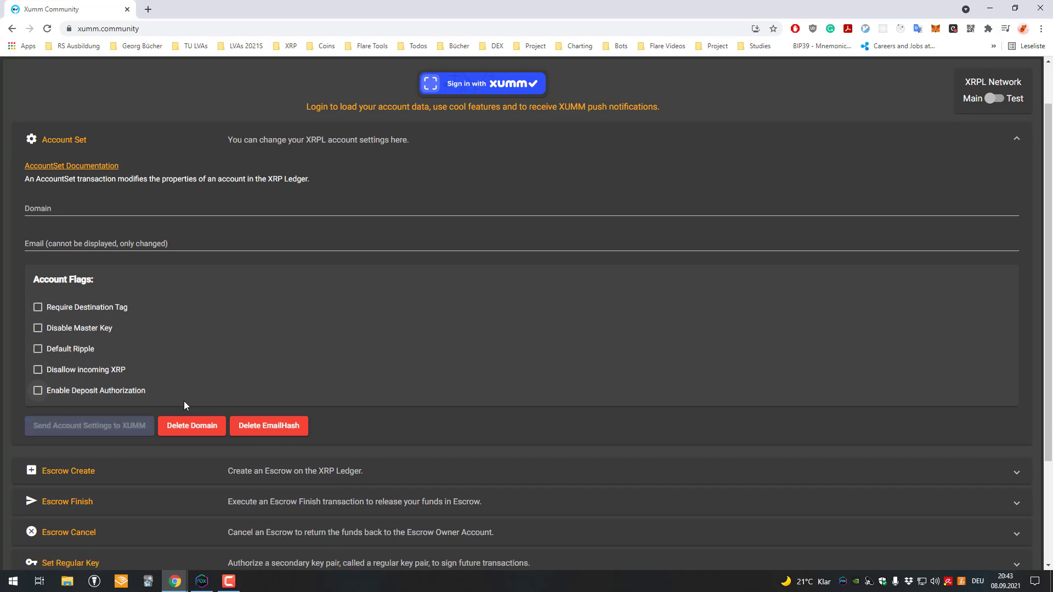
{"action": "scroll", "coordinate": [169, 165], "scroll_direction": "up", "scroll_amount": 1}
{"action": "left_click", "coordinate": [233, 191]}
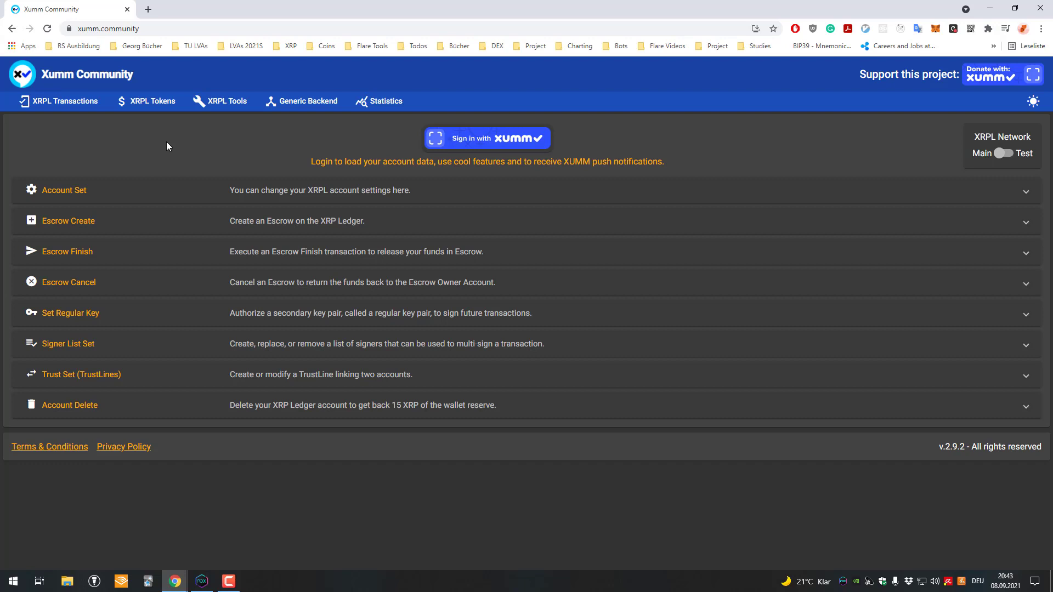
Step: Bring the NoxPlayer XUMM wallet to the front and nudge its window right and down
{"action": "left_click", "coordinate": [202, 580]}
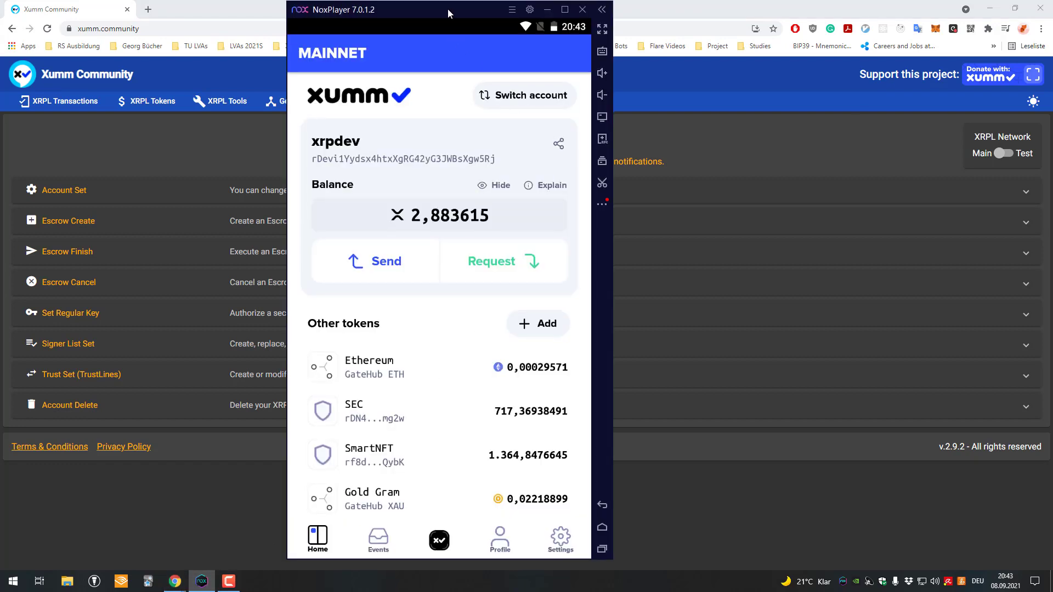
{"action": "left_click_drag", "start_coordinate": [448, 8], "coordinate": [489, 20]}
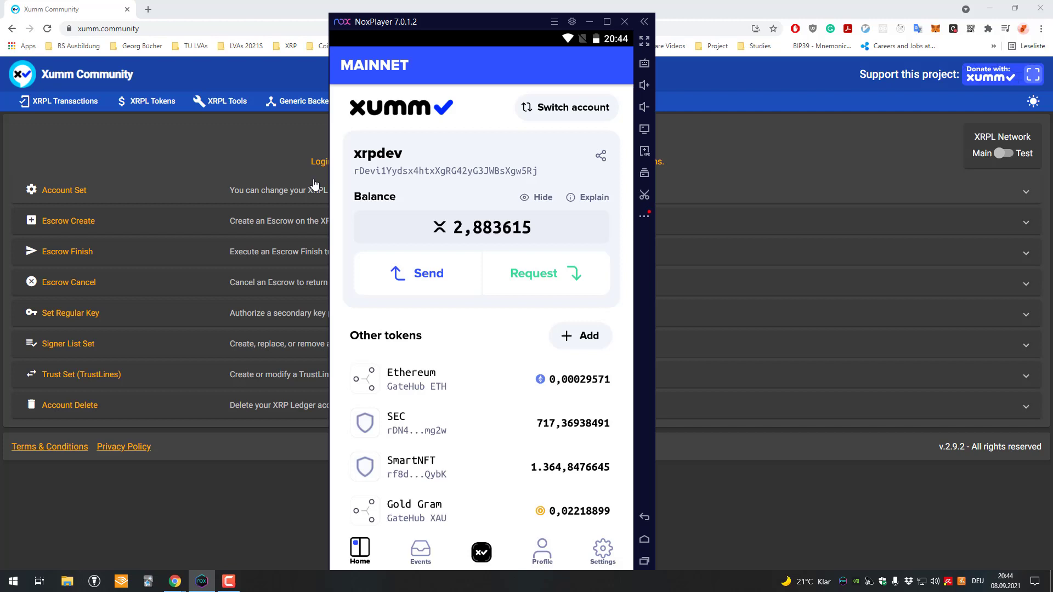
Step: Open the XRPL Tokens page and browse the table, viewing GateHub Fifth BTC token details
{"action": "left_click", "coordinate": [162, 103]}
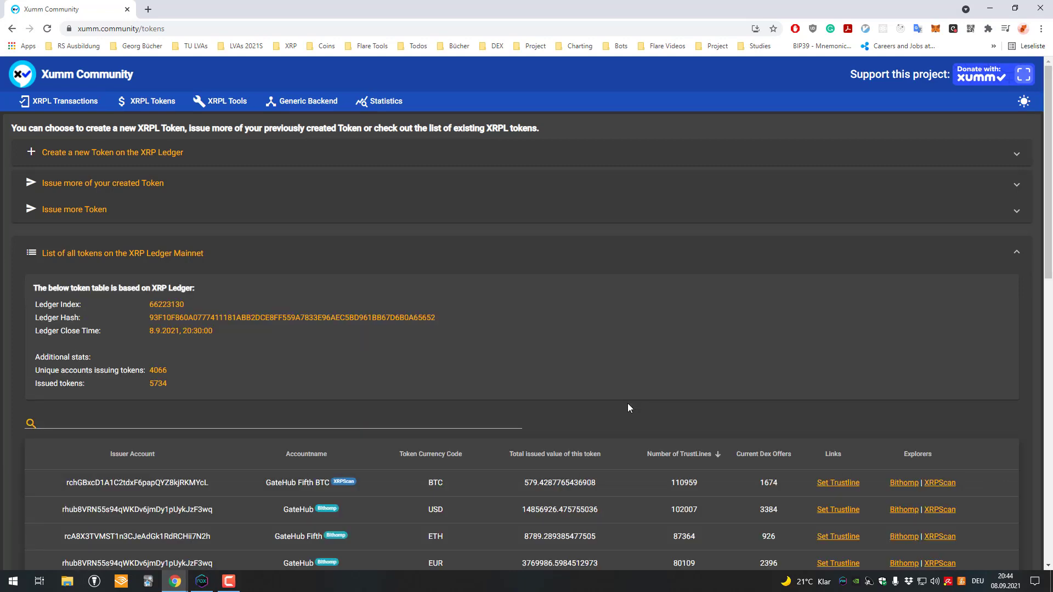
{"action": "scroll", "coordinate": [627, 403], "scroll_direction": "down", "scroll_amount": 1}
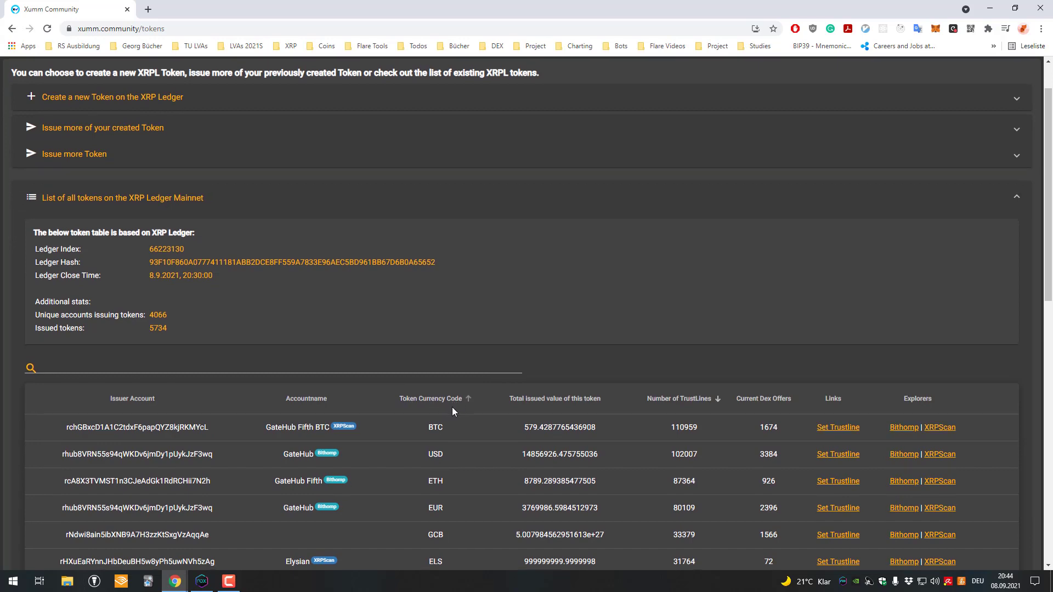
{"action": "scroll", "coordinate": [451, 407], "scroll_direction": "down", "scroll_amount": 2}
{"action": "left_click", "coordinate": [436, 315]}
{"action": "scroll", "coordinate": [436, 318], "scroll_direction": "down", "scroll_amount": 2}
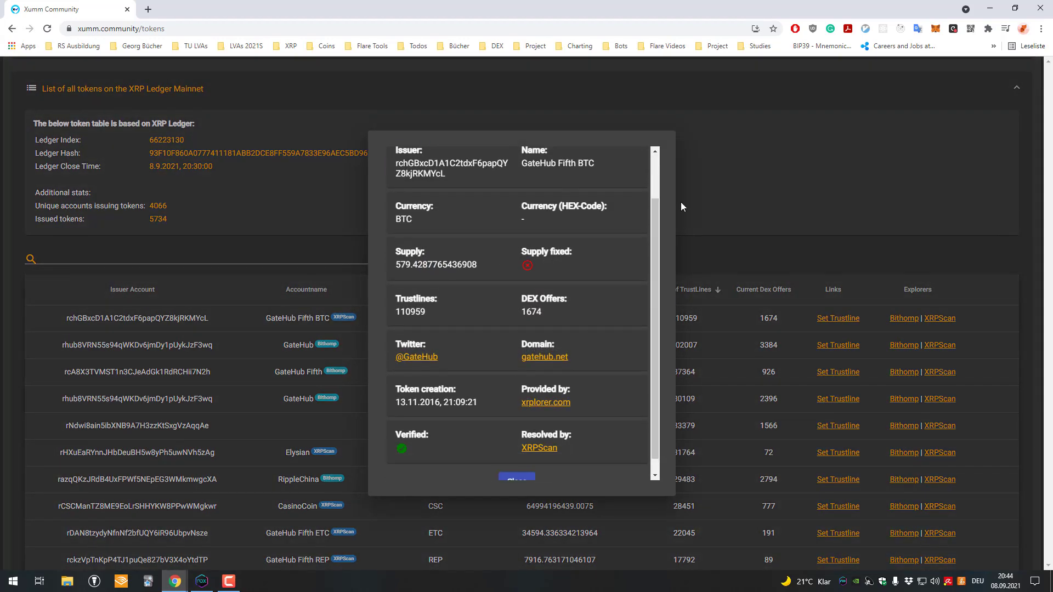
{"action": "left_click", "coordinate": [680, 202]}
{"action": "scroll", "coordinate": [446, 340], "scroll_direction": "down", "scroll_amount": 6}
{"action": "scroll", "coordinate": [478, 317], "scroll_direction": "down", "scroll_amount": 2}
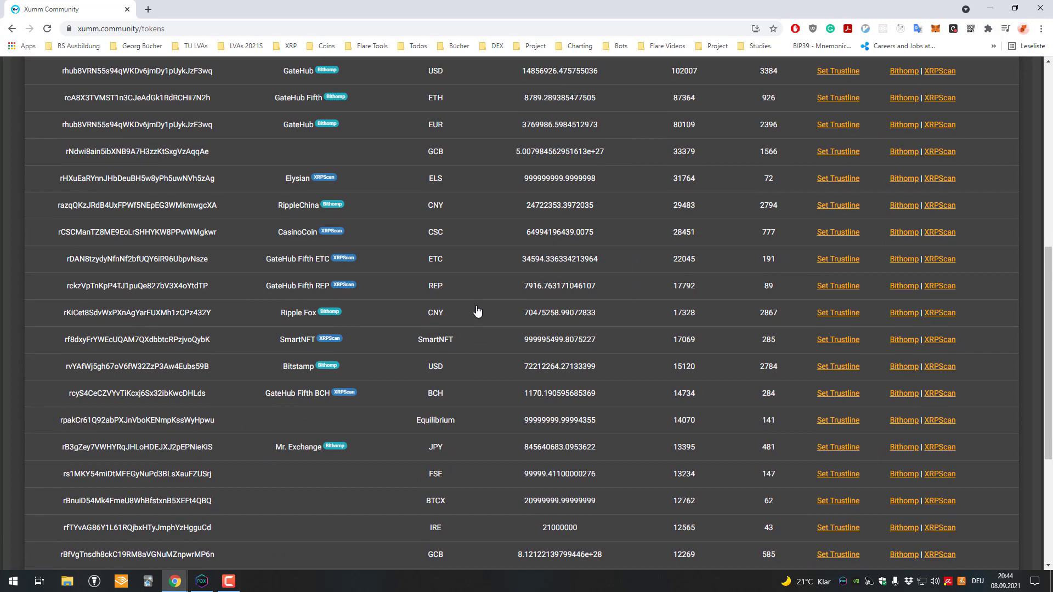
{"action": "scroll", "coordinate": [444, 432], "scroll_direction": "up", "scroll_amount": 2}
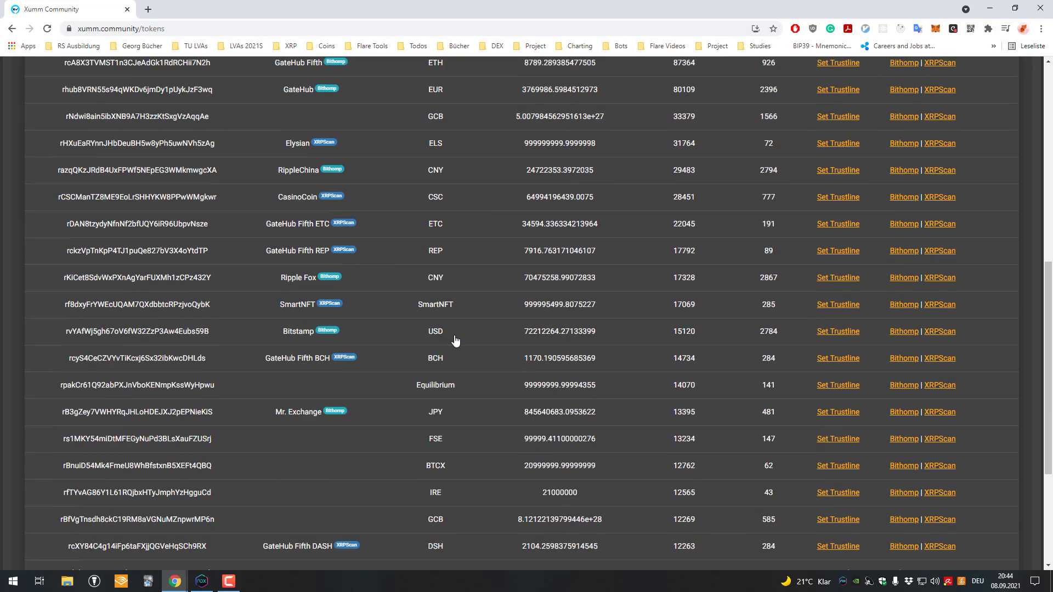
{"action": "scroll", "coordinate": [446, 395], "scroll_direction": "down", "scroll_amount": 1}
{"action": "scroll", "coordinate": [445, 391], "scroll_direction": "down", "scroll_amount": 2}
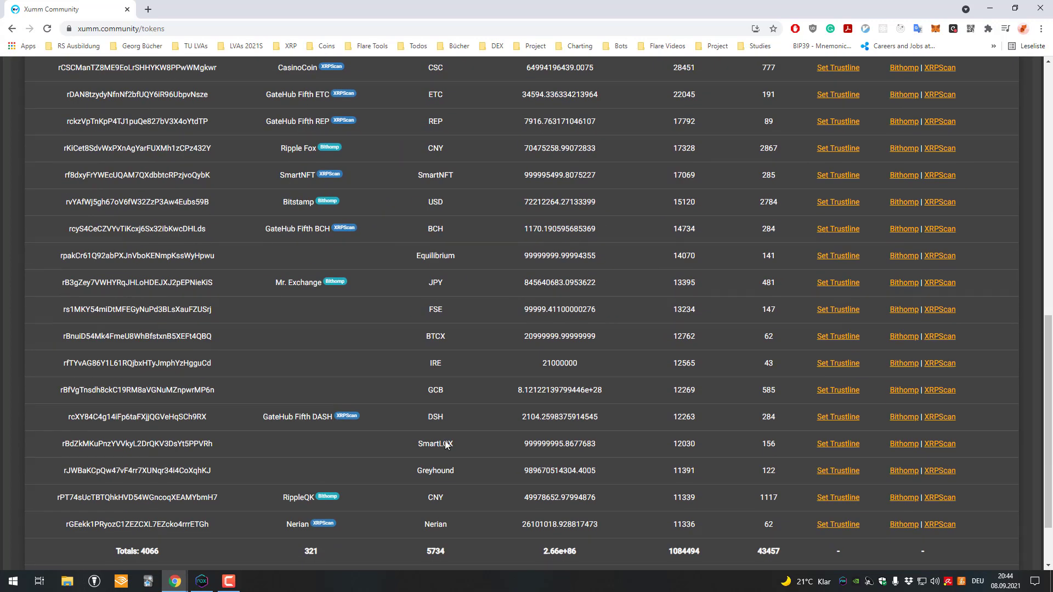
Step: View the Greyhound token's information and select its currency hex code
{"action": "left_click", "coordinate": [439, 471]}
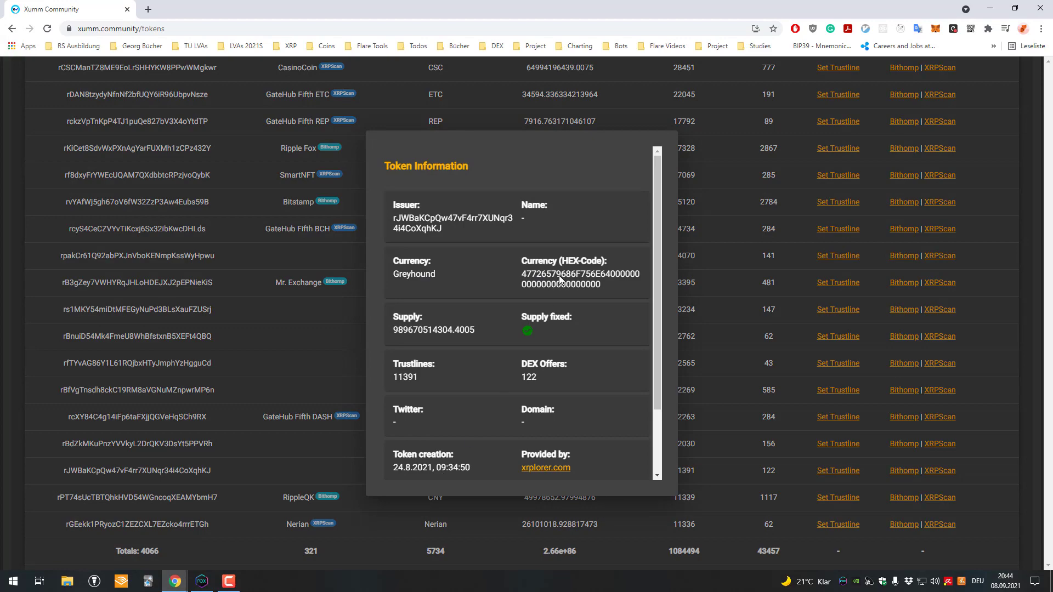
{"action": "double_click", "coordinate": [539, 274]}
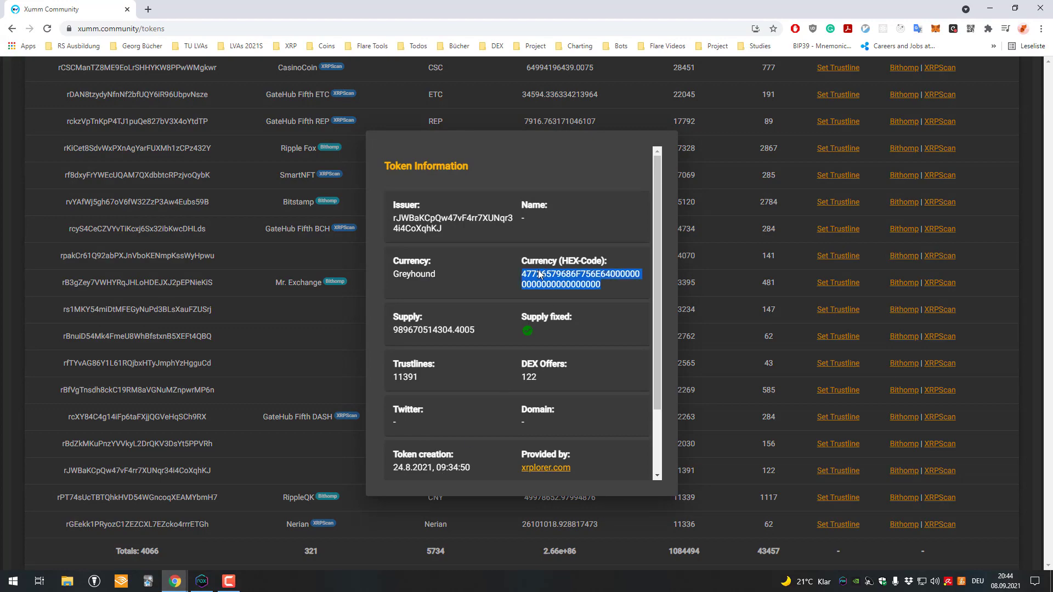
{"action": "left_click", "coordinate": [721, 284]}
{"action": "scroll", "coordinate": [505, 282], "scroll_direction": "up", "scroll_amount": 10}
{"action": "scroll", "coordinate": [466, 291], "scroll_direction": "down", "scroll_amount": 5}
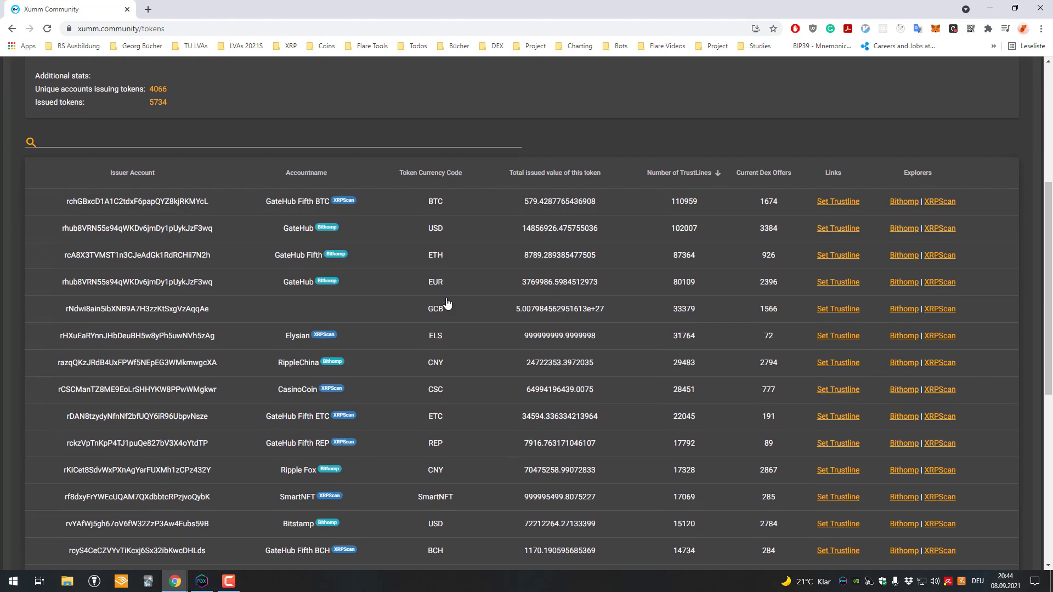
{"action": "scroll", "coordinate": [448, 303], "scroll_direction": "down", "scroll_amount": 3}
{"action": "scroll", "coordinate": [447, 297], "scroll_direction": "down", "scroll_amount": 2}
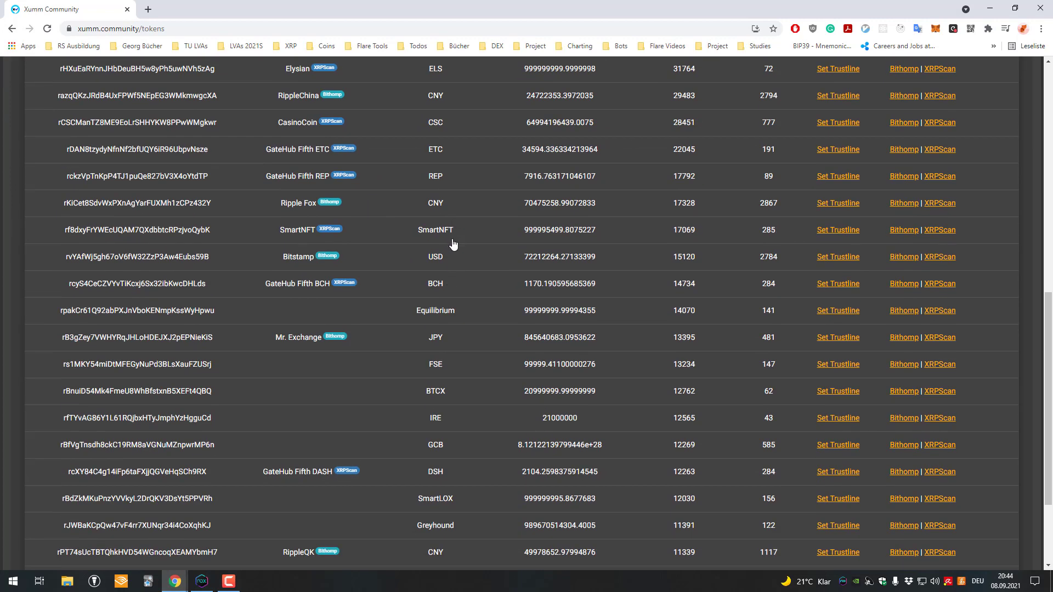
{"action": "scroll", "coordinate": [455, 231], "scroll_direction": "up", "scroll_amount": 4}
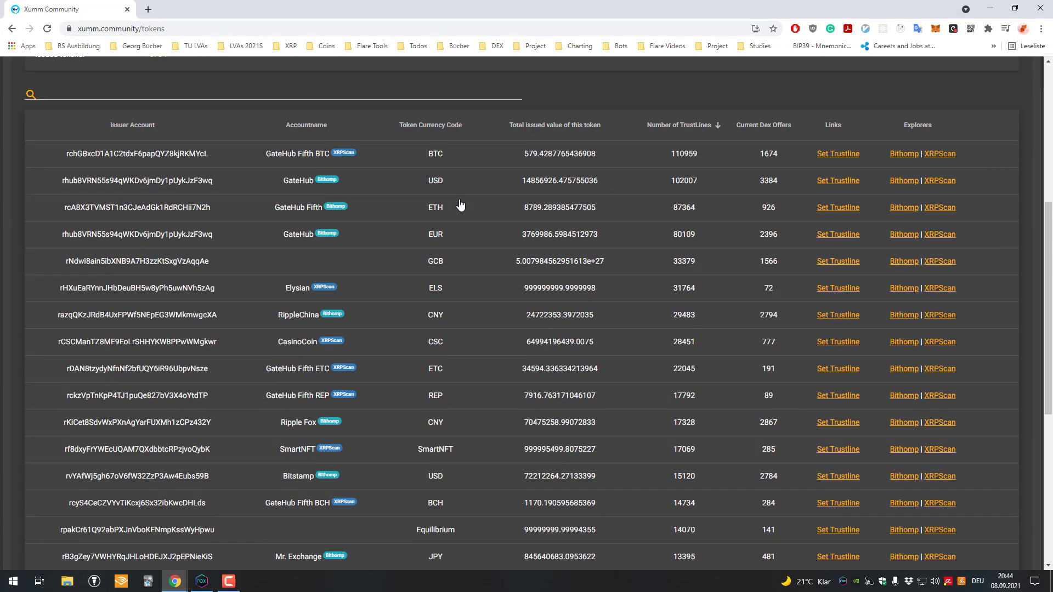
Step: Check the ETH and Greyhound token details, then select the Nerian token's currency hex code
{"action": "left_click", "coordinate": [433, 205]}
{"action": "left_click", "coordinate": [617, 102]}
{"action": "scroll", "coordinate": [464, 222], "scroll_direction": "down", "scroll_amount": 6}
{"action": "left_click", "coordinate": [439, 414]}
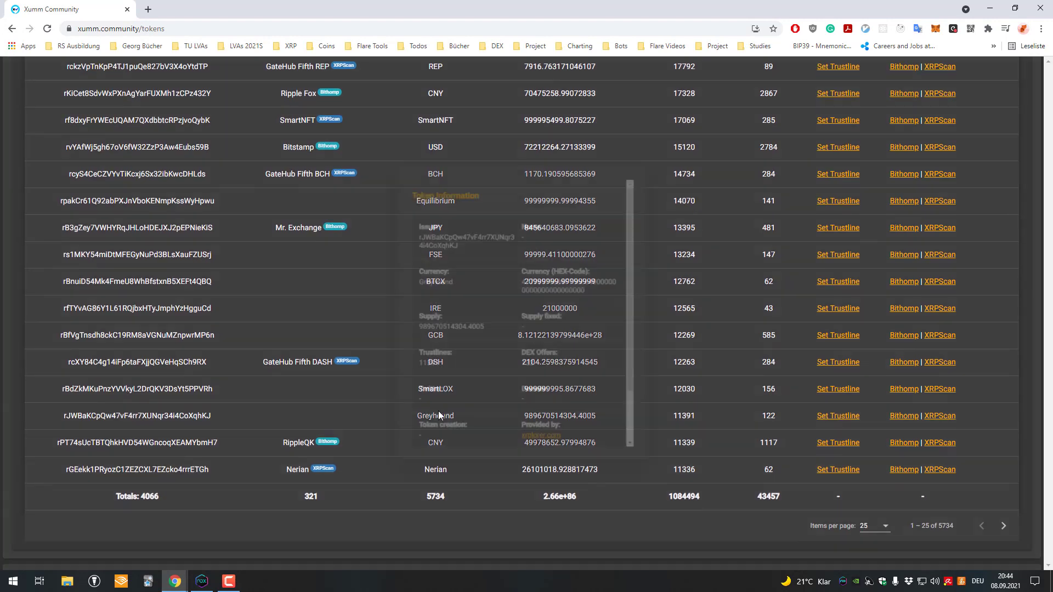
{"action": "left_click", "coordinate": [268, 396]}
{"action": "left_click", "coordinate": [431, 469]}
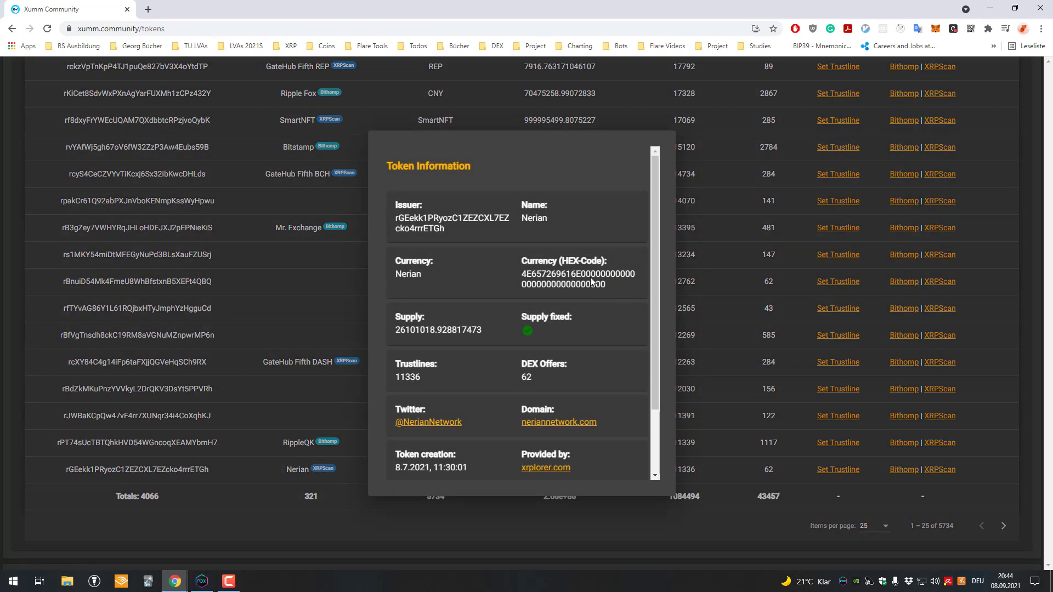
{"action": "left_click_drag", "start_coordinate": [613, 289], "coordinate": [538, 268]}
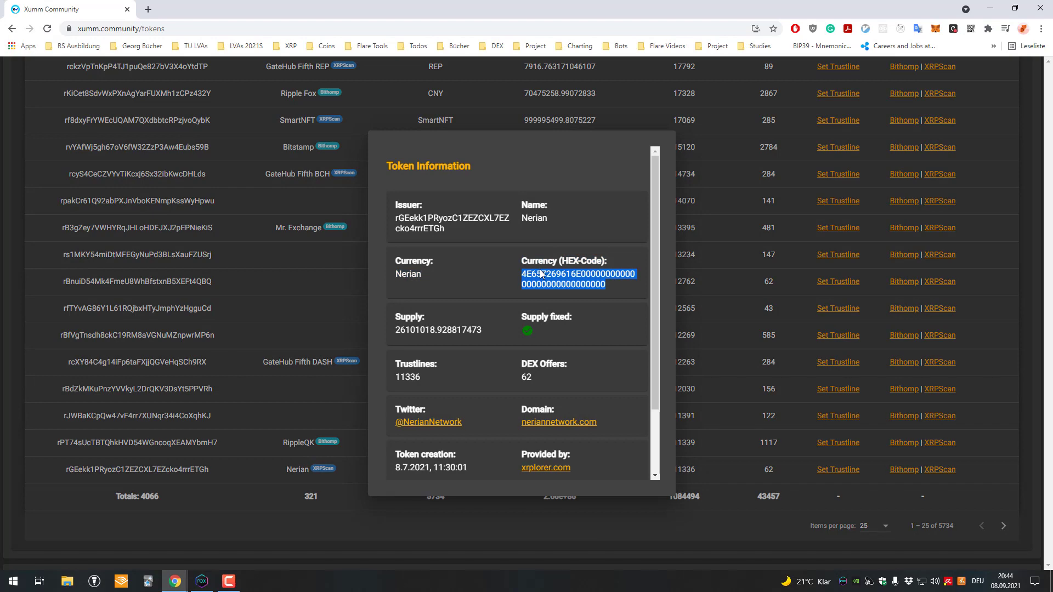
{"action": "double_click", "coordinate": [595, 285]}
{"action": "left_click", "coordinate": [725, 282]}
{"action": "scroll", "coordinate": [651, 278], "scroll_direction": "up", "scroll_amount": 11}
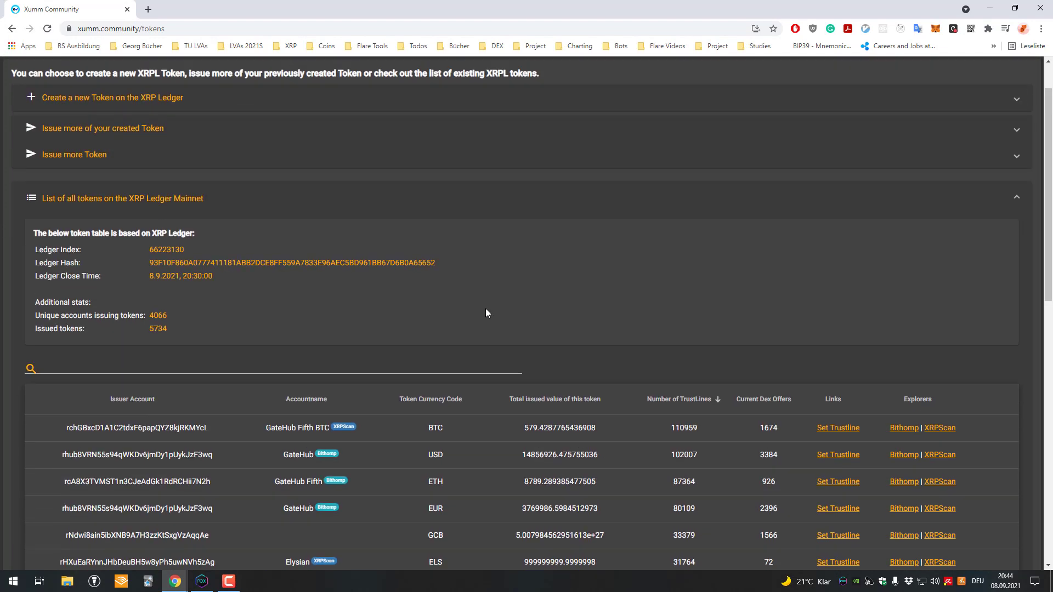
Step: Inspect the trust set page address, selecting its issuer address and the 14856926.475755036 limit
{"action": "scroll", "coordinate": [756, 253], "scroll_direction": "down", "scroll_amount": 3}
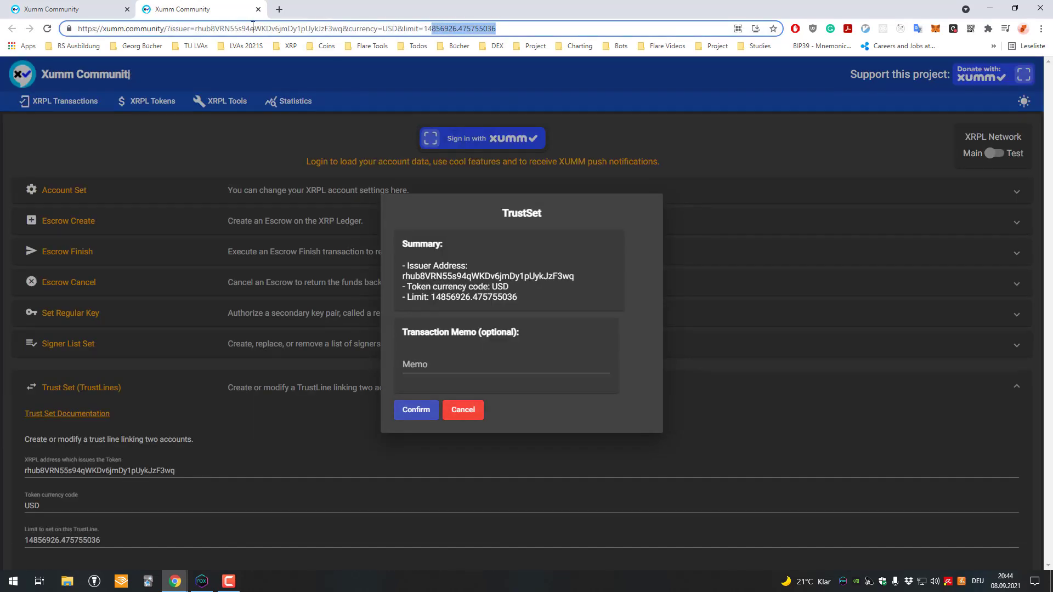
{"action": "left_click", "coordinate": [242, 29]}
{"action": "double_click", "coordinate": [244, 28]}
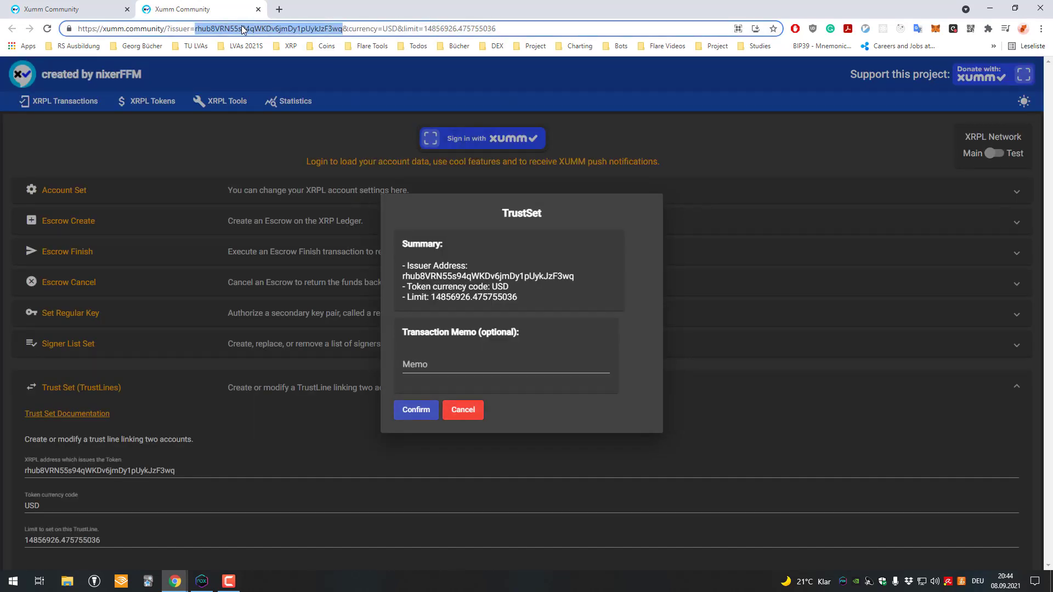
{"action": "double_click", "coordinate": [225, 28]}
{"action": "left_click", "coordinate": [389, 28]}
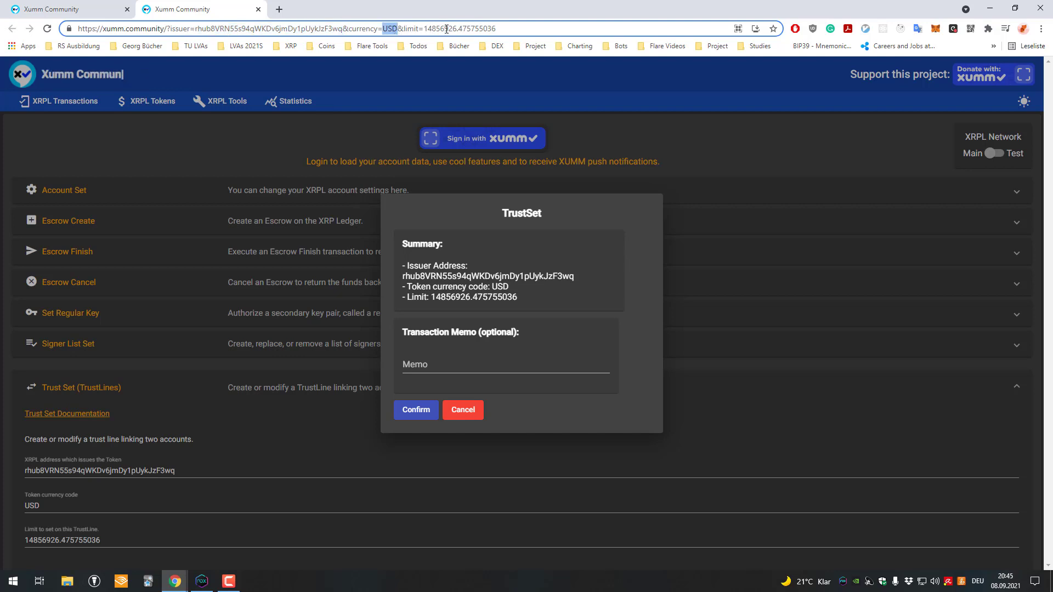
{"action": "double_click", "coordinate": [463, 29]}
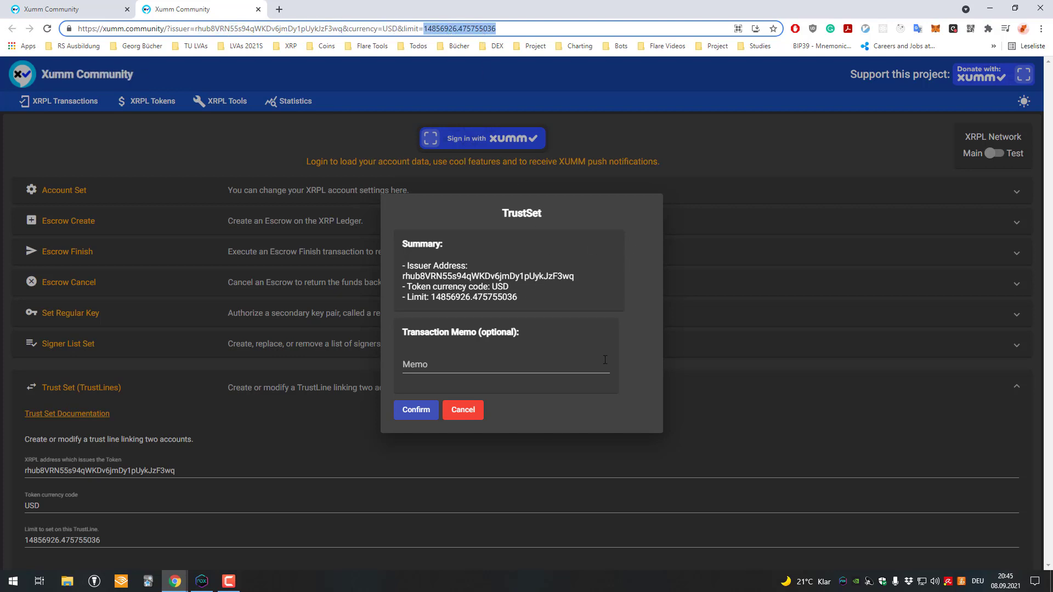
{"action": "left_click_drag", "start_coordinate": [532, 28], "coordinate": [40, 68]}
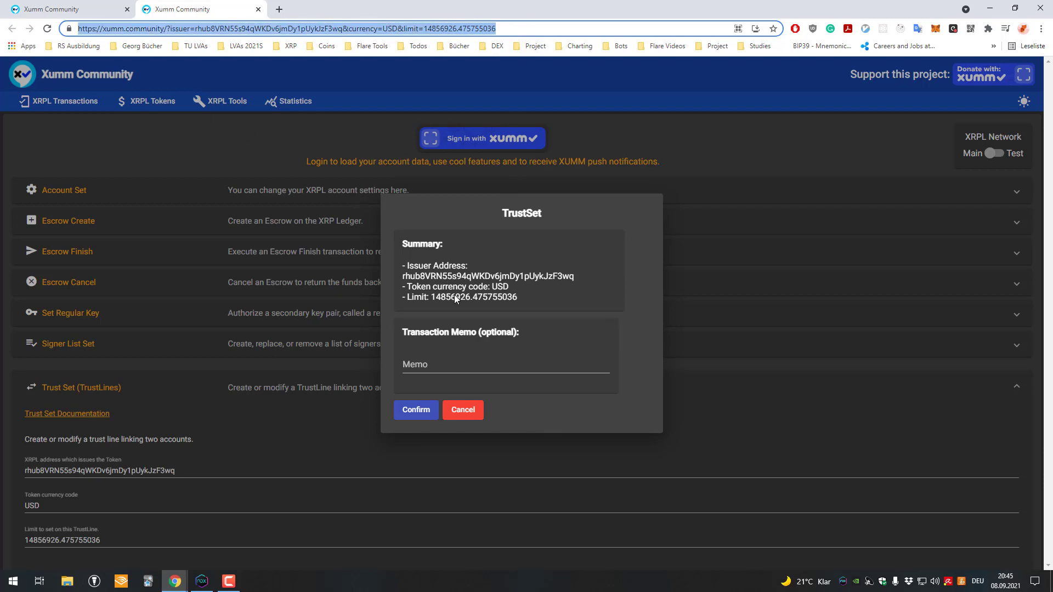
Step: Confirm the USD TrustSet and copy the Open in XUMM sign-request link
{"action": "left_click", "coordinate": [422, 409]}
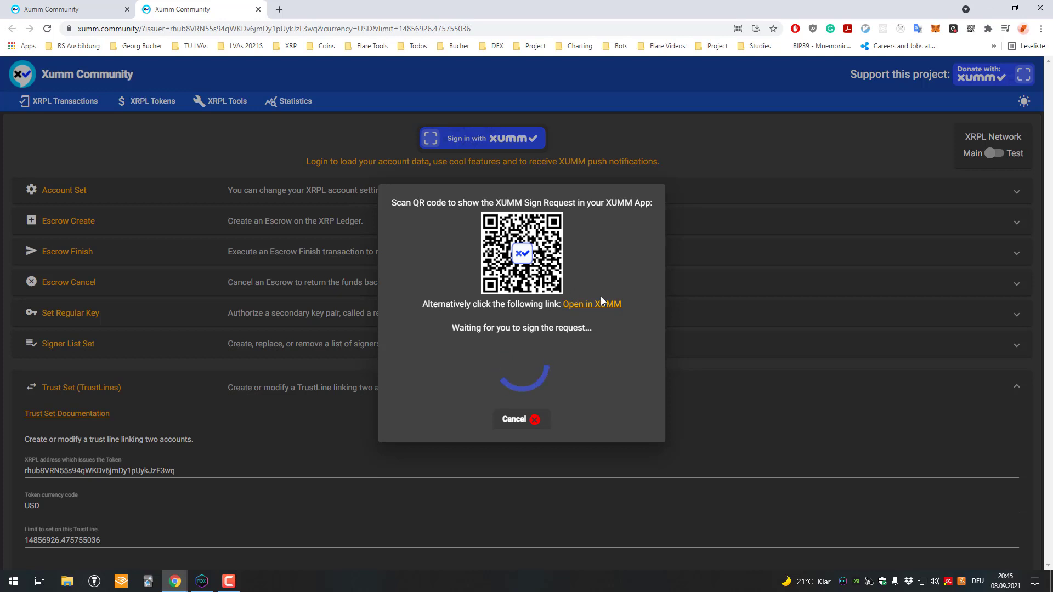
{"action": "right_click", "coordinate": [595, 303]}
{"action": "left_click", "coordinate": [632, 367]}
Step: In the emulator's browser, load the pasted sign-request link and open it in the XUMM app
{"action": "left_click", "coordinate": [202, 582]}
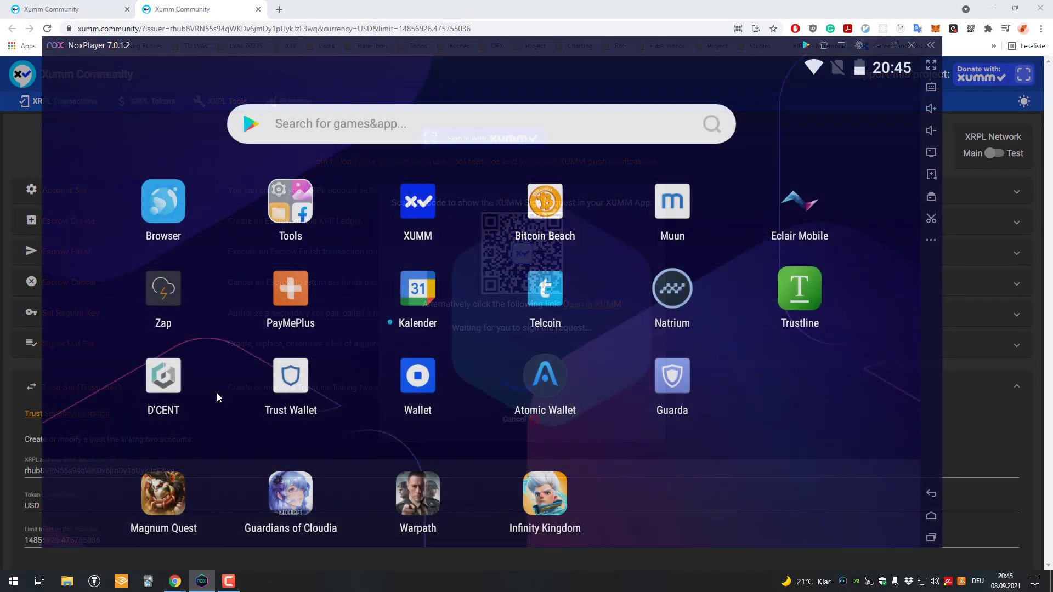
{"action": "left_click", "coordinate": [171, 193]}
{"action": "left_click", "coordinate": [338, 113]}
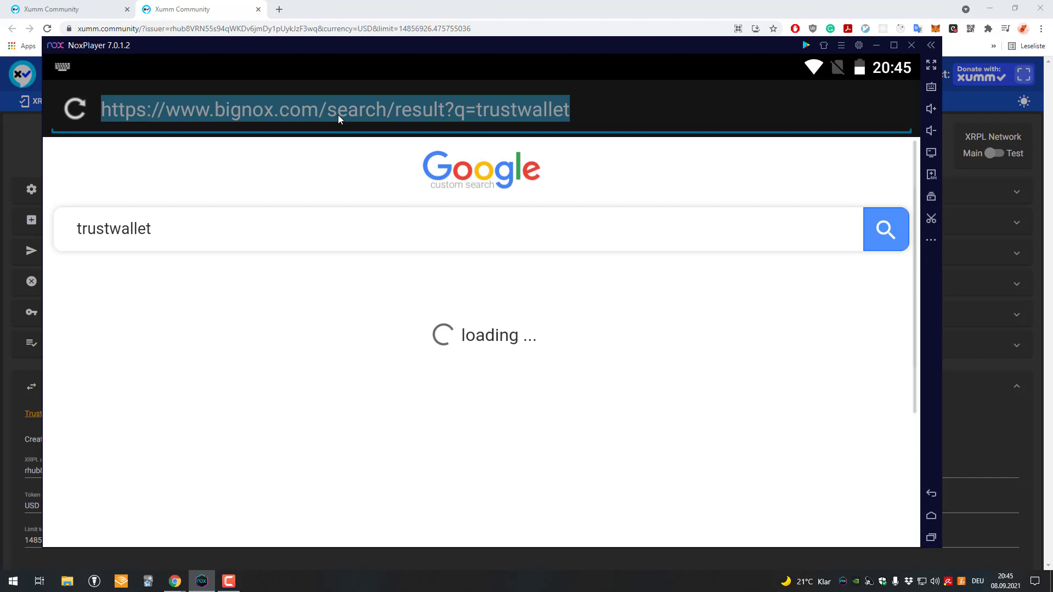
{"action": "key", "text": "ctrl+v"}
{"action": "key", "text": "Return"}
{"action": "scroll", "coordinate": [492, 278], "scroll_direction": "down", "scroll_amount": 2}
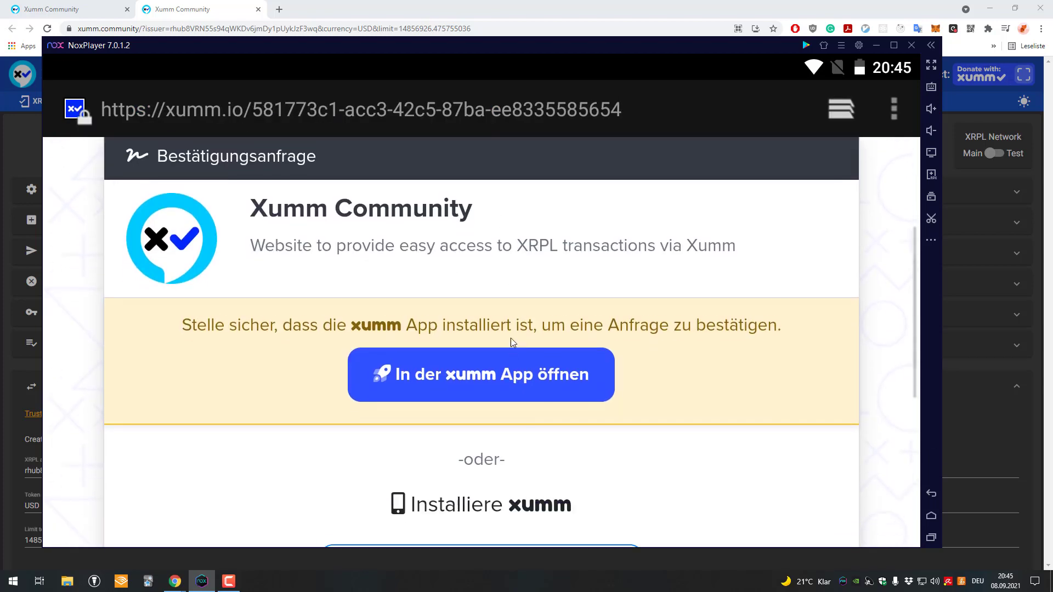
{"action": "left_click", "coordinate": [485, 360]}
Step: Enter the XUMM passcode to unlock the GateHub USD transaction review
{"action": "left_click_drag", "start_coordinate": [486, 15], "coordinate": [512, 18]}
{"action": "left_click", "coordinate": [422, 357]}
{"action": "left_click", "coordinate": [508, 368]}
{"action": "left_click", "coordinate": [550, 386]}
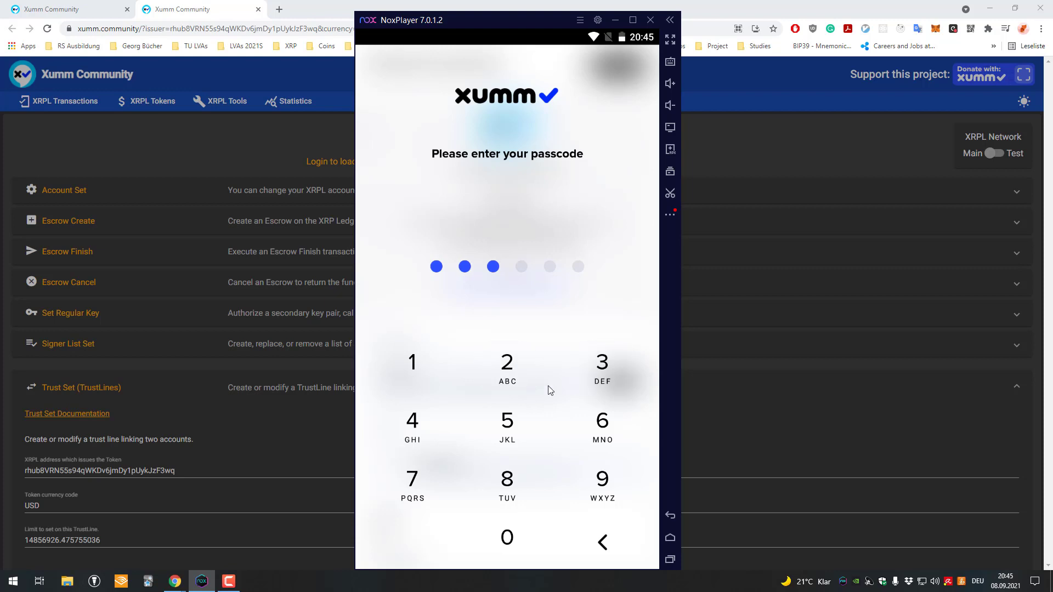
{"action": "left_click", "coordinate": [442, 435]}
{"action": "left_click", "coordinate": [511, 434]}
{"action": "left_click", "coordinate": [581, 433]}
{"action": "scroll", "coordinate": [558, 348], "scroll_direction": "down", "scroll_amount": 3}
{"action": "scroll", "coordinate": [558, 347], "scroll_direction": "up", "scroll_amount": 3}
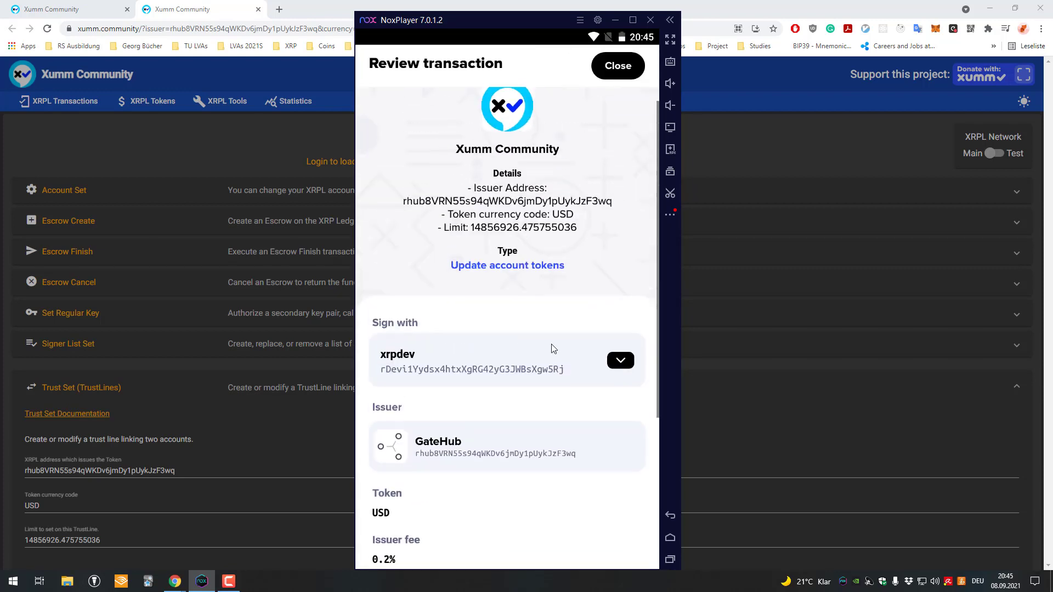
{"action": "left_click_drag", "start_coordinate": [454, 25], "coordinate": [515, 25]}
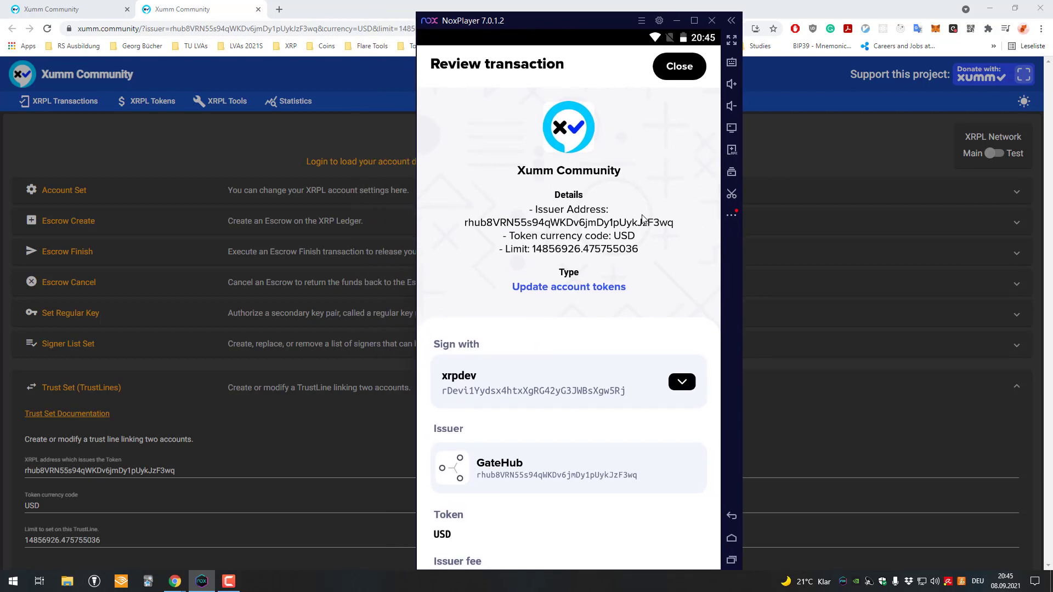
{"action": "scroll", "coordinate": [645, 219], "scroll_direction": "down", "scroll_amount": 3}
{"action": "scroll", "coordinate": [631, 217], "scroll_direction": "up", "scroll_amount": 3}
{"action": "scroll", "coordinate": [583, 131], "scroll_direction": "down", "scroll_amount": 3}
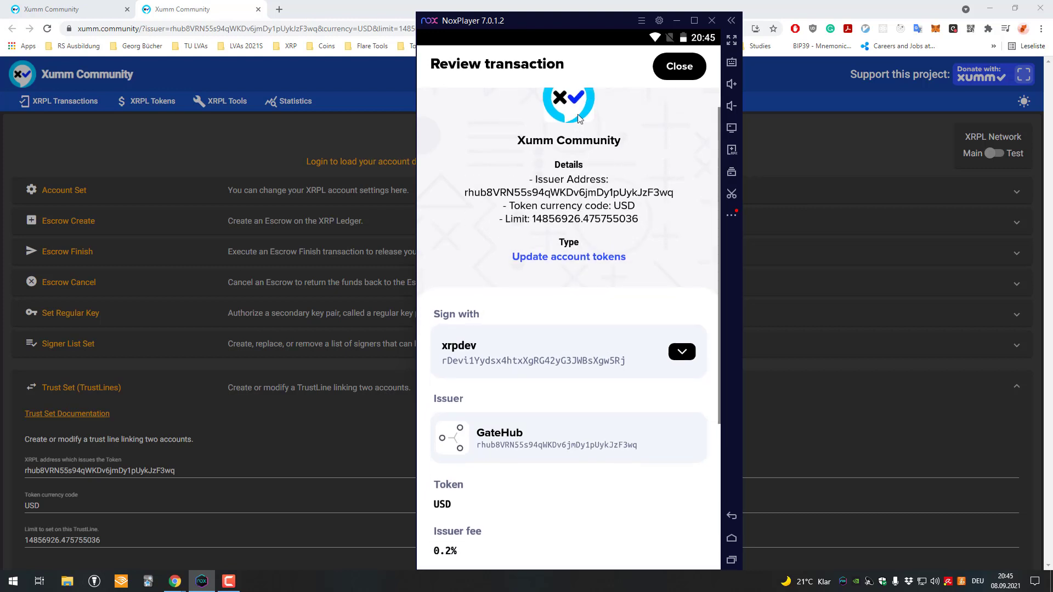
{"action": "scroll", "coordinate": [568, 180], "scroll_direction": "up", "scroll_amount": 3}
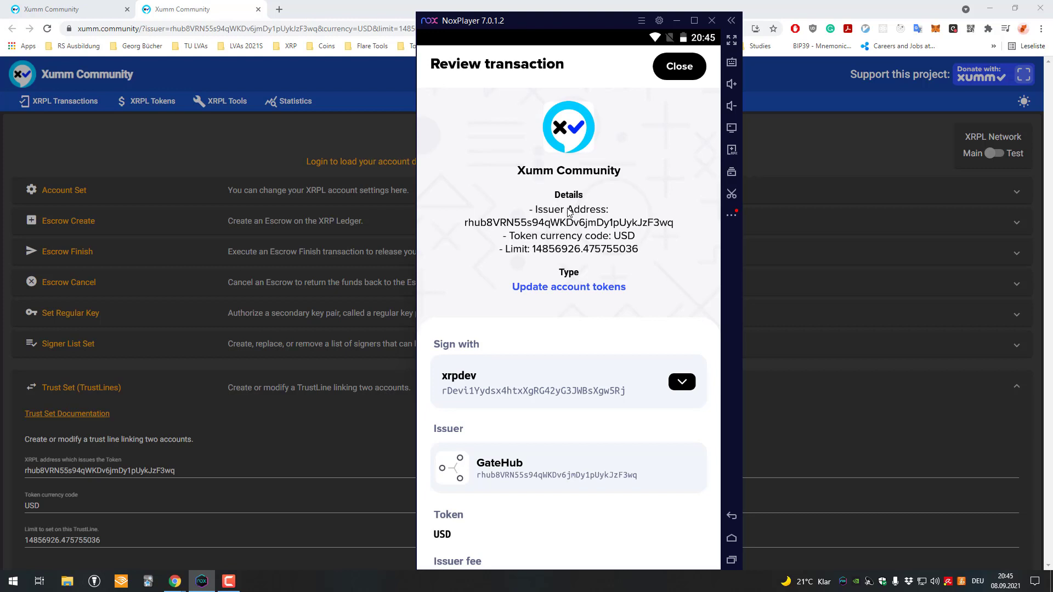
{"action": "scroll", "coordinate": [569, 213], "scroll_direction": "down", "scroll_amount": 1}
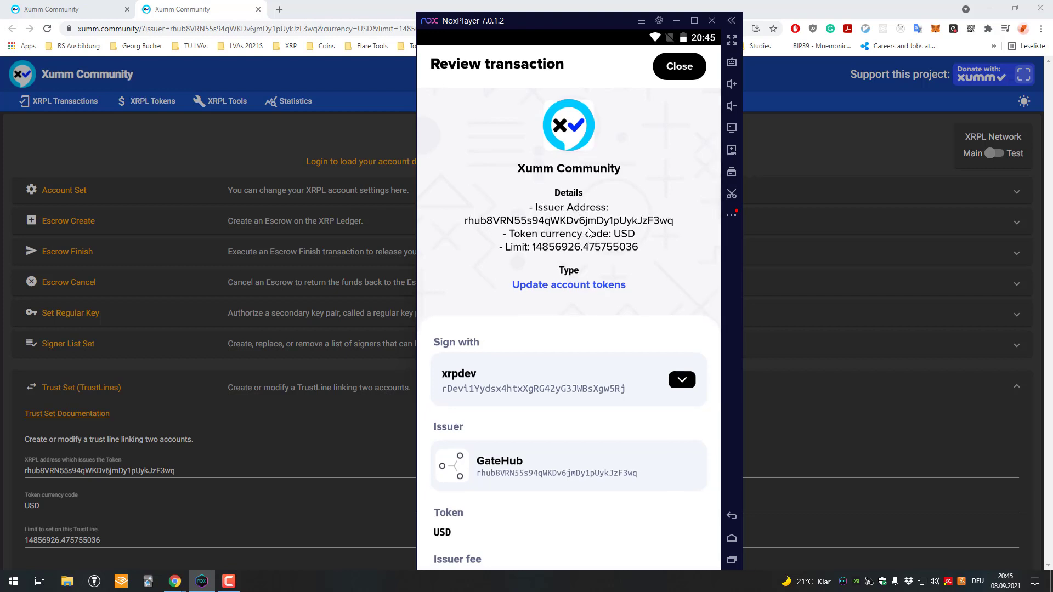
{"action": "scroll", "coordinate": [590, 233], "scroll_direction": "down", "scroll_amount": 2}
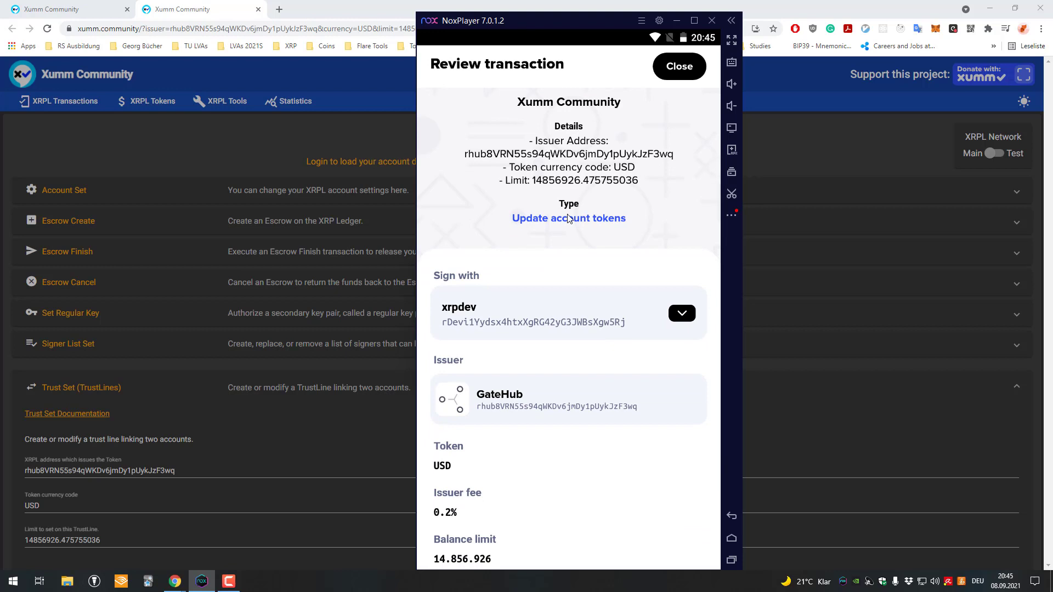
{"action": "scroll", "coordinate": [569, 218], "scroll_direction": "down", "scroll_amount": 2}
{"action": "scroll", "coordinate": [494, 340], "scroll_direction": "down", "scroll_amount": 3}
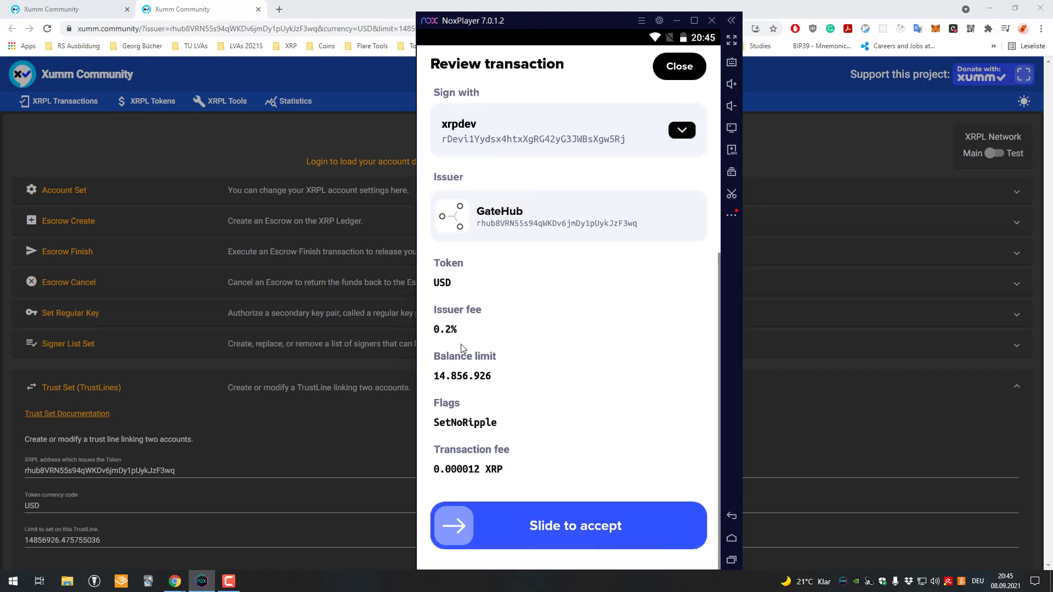
{"action": "scroll", "coordinate": [537, 444], "scroll_direction": "up", "scroll_amount": 2}
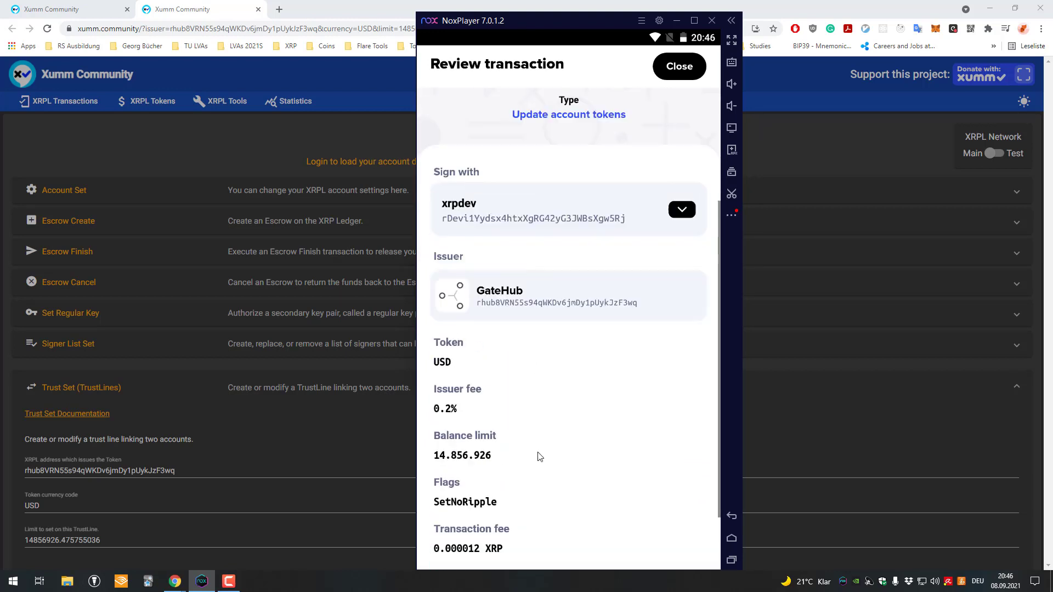
{"action": "scroll", "coordinate": [583, 336], "scroll_direction": "up", "scroll_amount": 3}
{"action": "scroll", "coordinate": [583, 337], "scroll_direction": "down", "scroll_amount": 5}
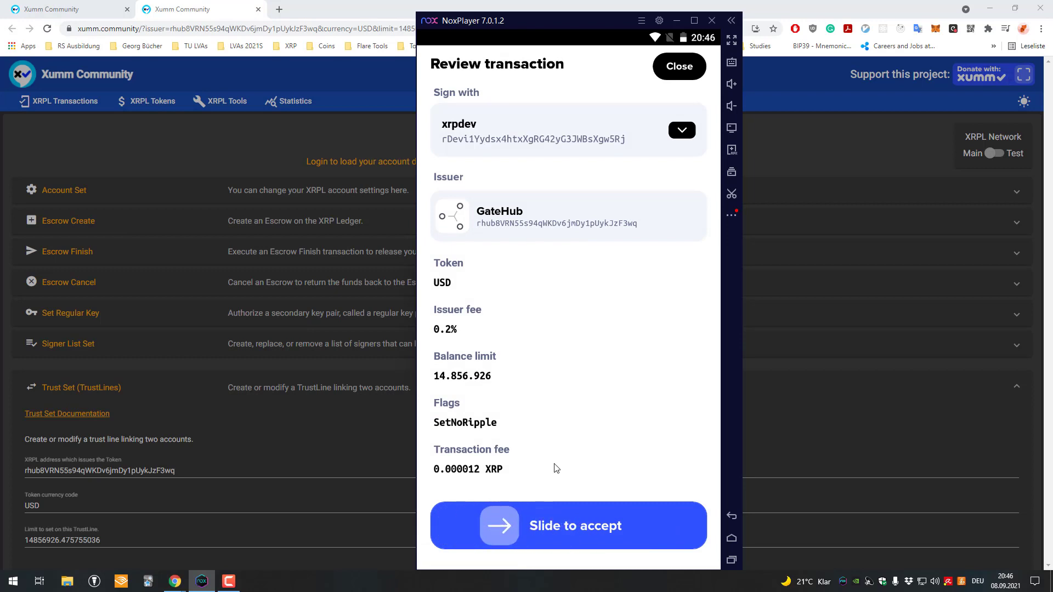
{"action": "scroll", "coordinate": [580, 391], "scroll_direction": "up", "scroll_amount": 1}
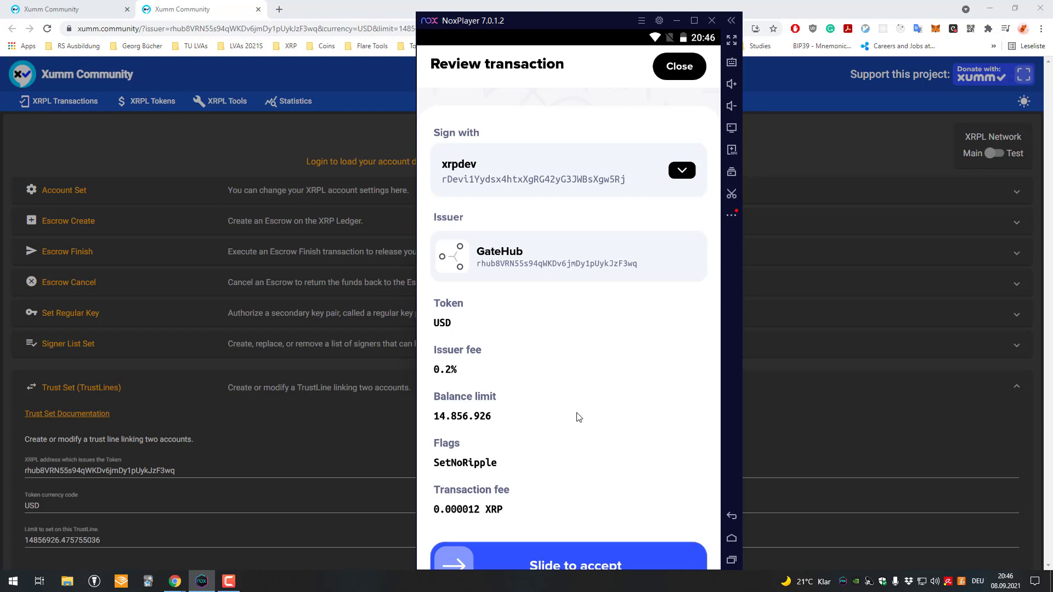
{"action": "scroll", "coordinate": [566, 390], "scroll_direction": "up", "scroll_amount": 3}
{"action": "scroll", "coordinate": [540, 232], "scroll_direction": "down", "scroll_amount": 3}
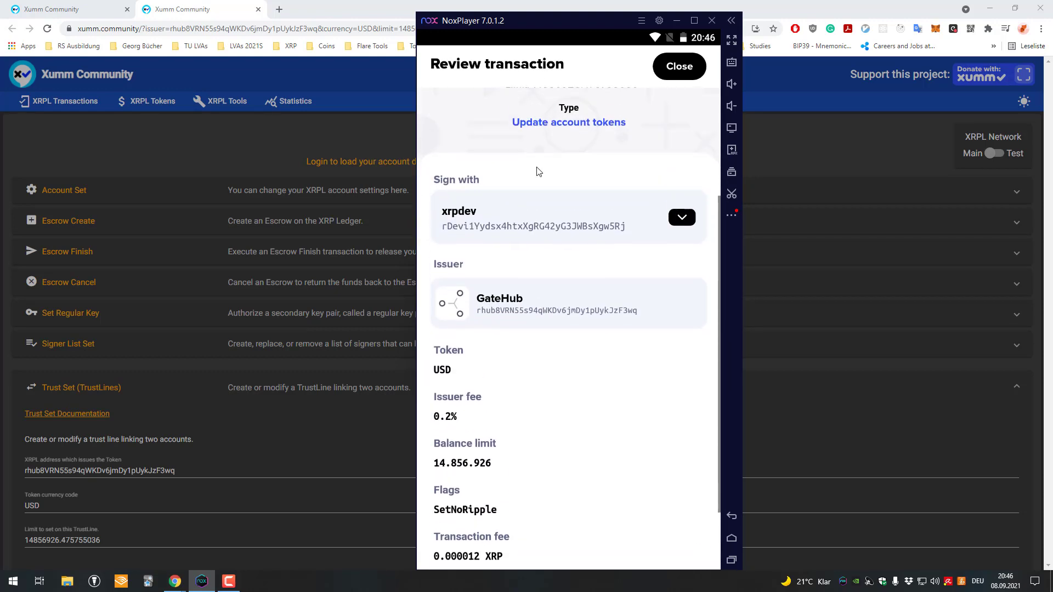
{"action": "scroll", "coordinate": [531, 156], "scroll_direction": "up", "scroll_amount": 3}
{"action": "scroll", "coordinate": [545, 195], "scroll_direction": "down", "scroll_amount": 3}
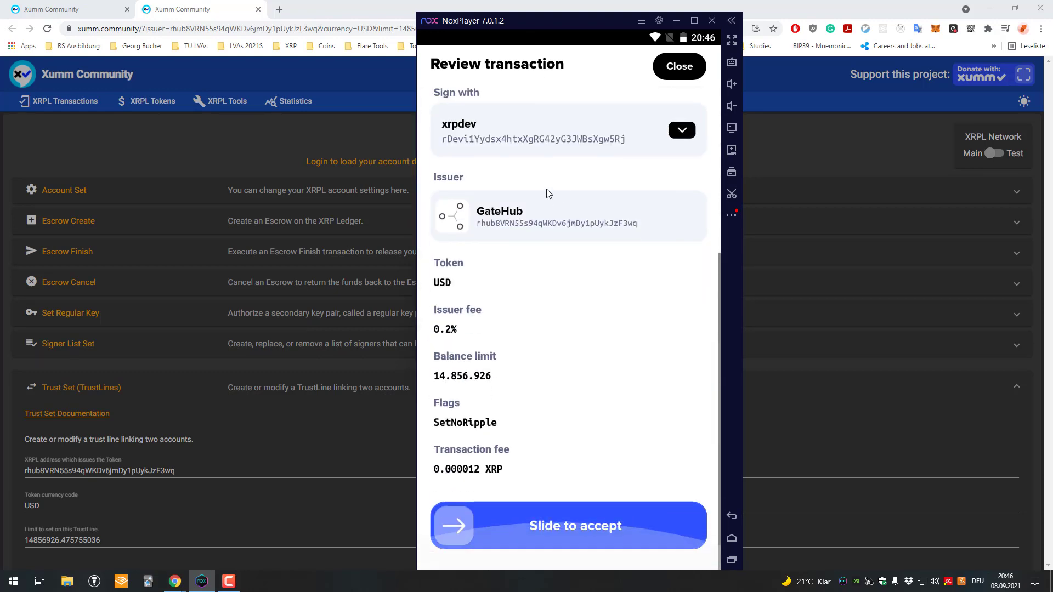
{"action": "scroll", "coordinate": [595, 407], "scroll_direction": "up", "scroll_amount": 2}
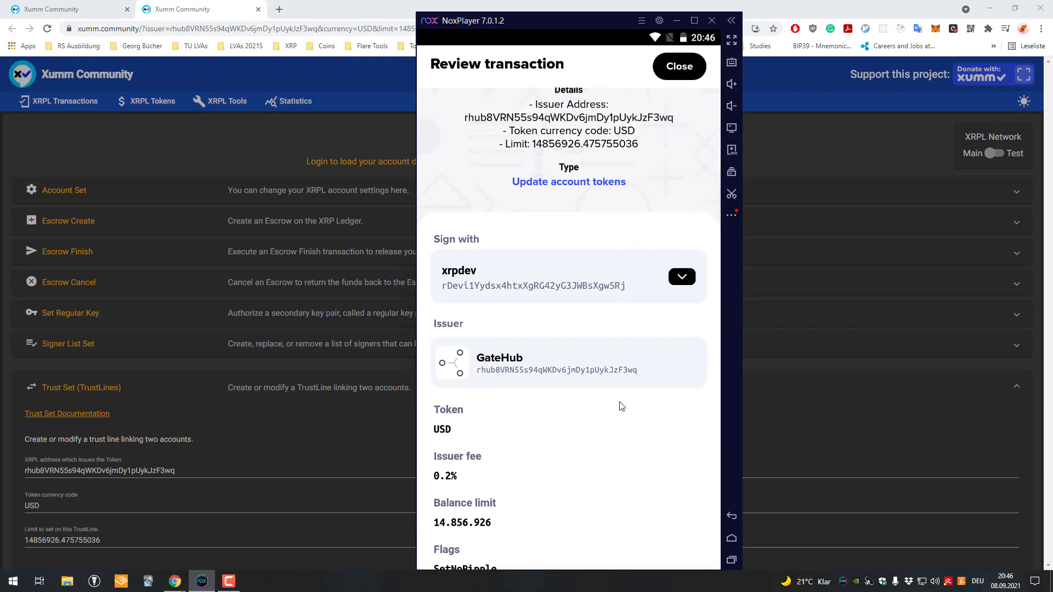
{"action": "scroll", "coordinate": [621, 406], "scroll_direction": "down", "scroll_amount": 3}
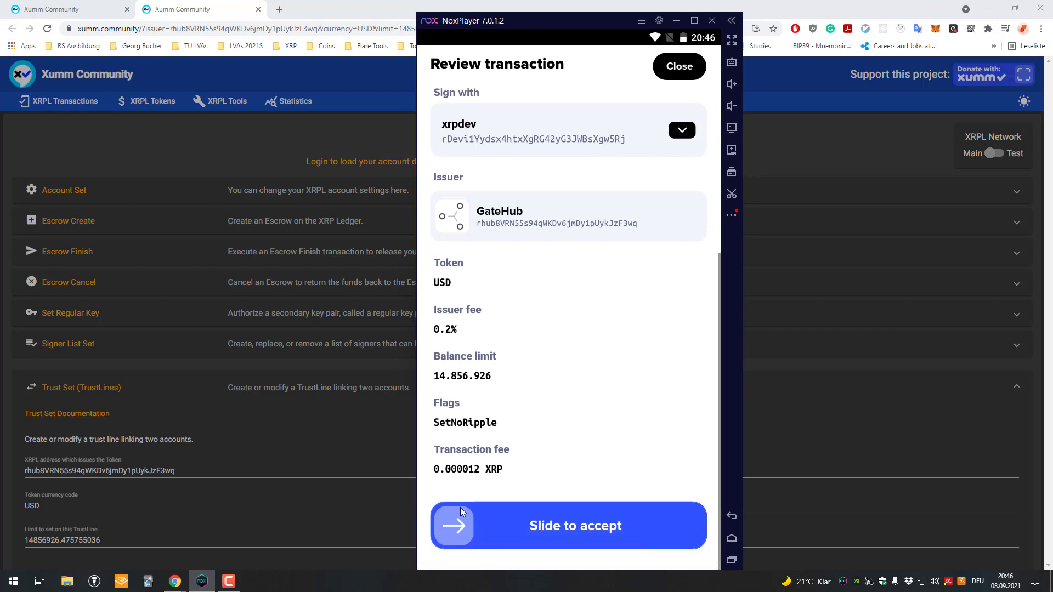
Step: Slide to accept the USD trust line, enter the passcode, and close the 'Submission failed!' screen
{"action": "left_click_drag", "start_coordinate": [454, 526], "coordinate": [653, 526]}
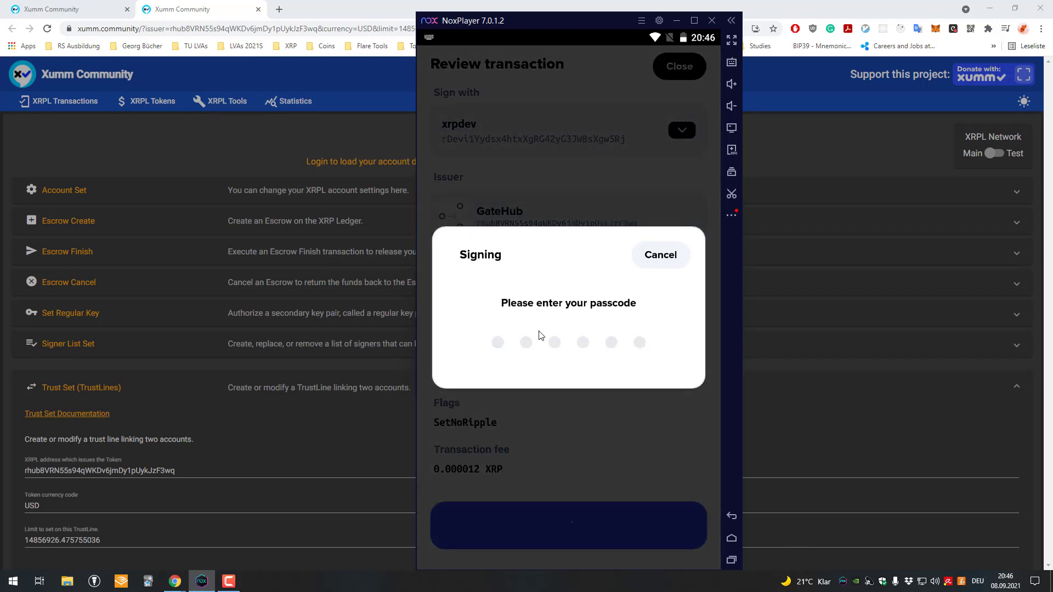
{"action": "type", "text": "******"}
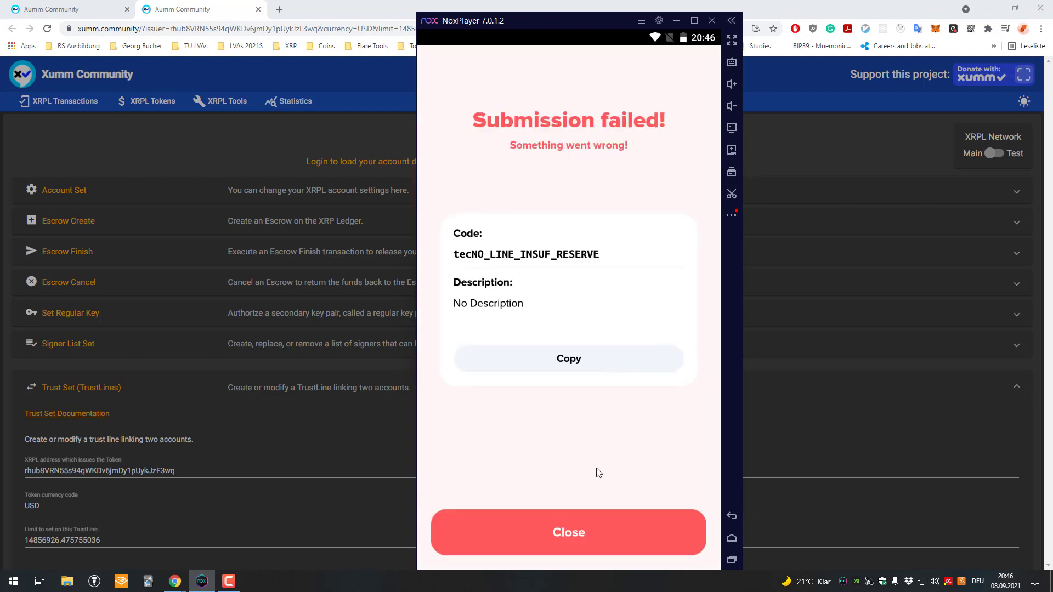
{"action": "left_click", "coordinate": [629, 541]}
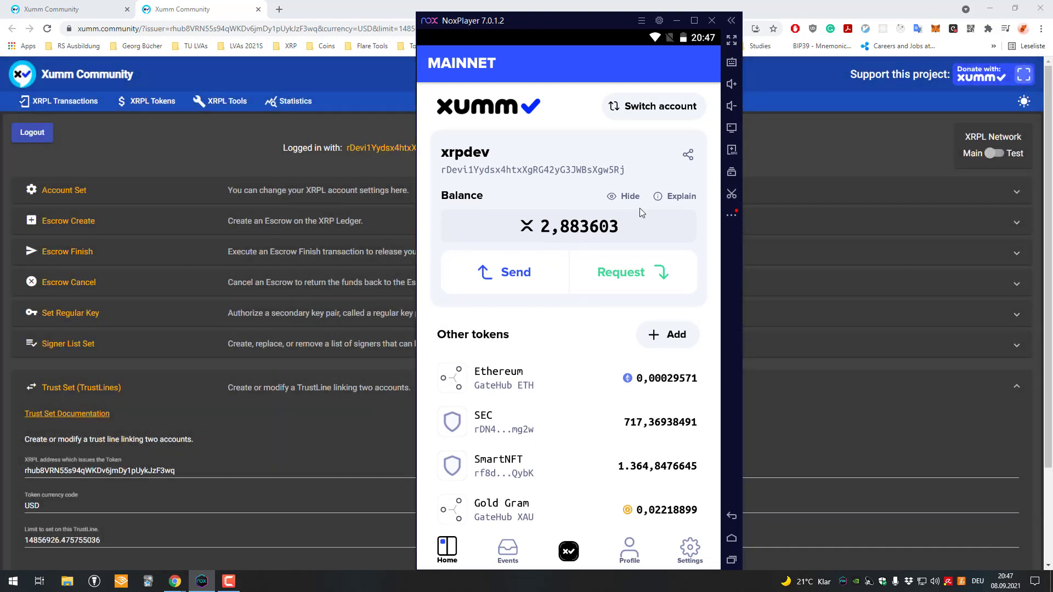
Step: Browse the wallet's Other tokens list to find the Flare Spark token
{"action": "scroll", "coordinate": [597, 437], "scroll_direction": "down", "scroll_amount": 5}
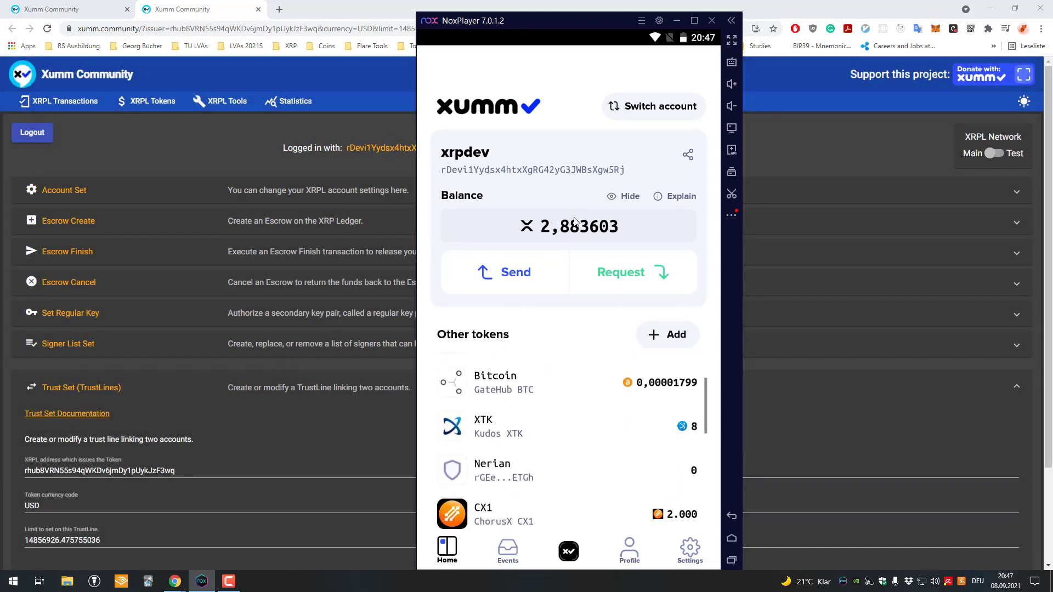
{"action": "scroll", "coordinate": [622, 434], "scroll_direction": "up", "scroll_amount": 2}
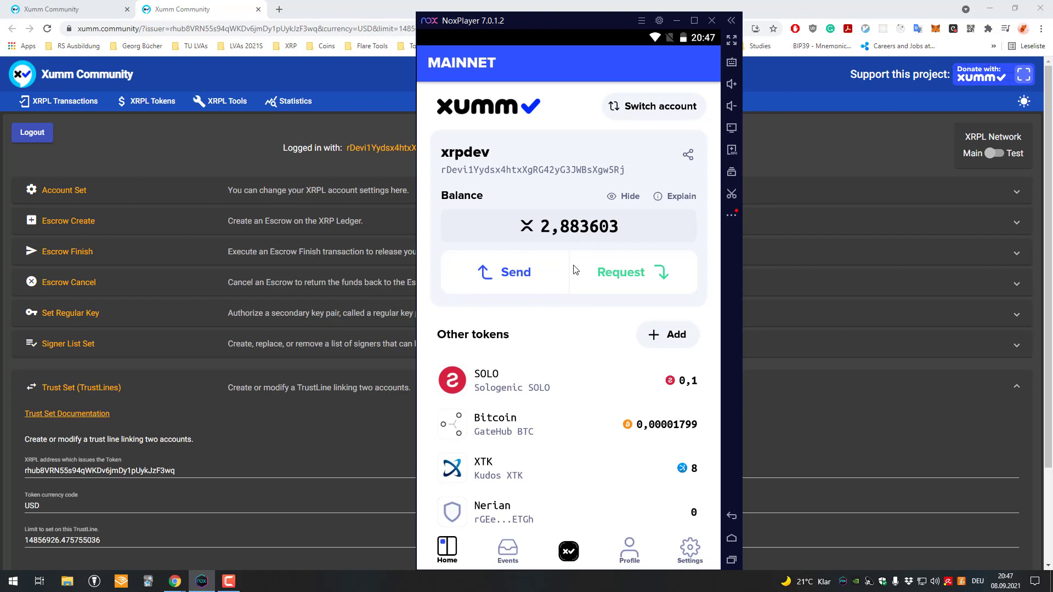
{"action": "left_click", "coordinate": [557, 228]}
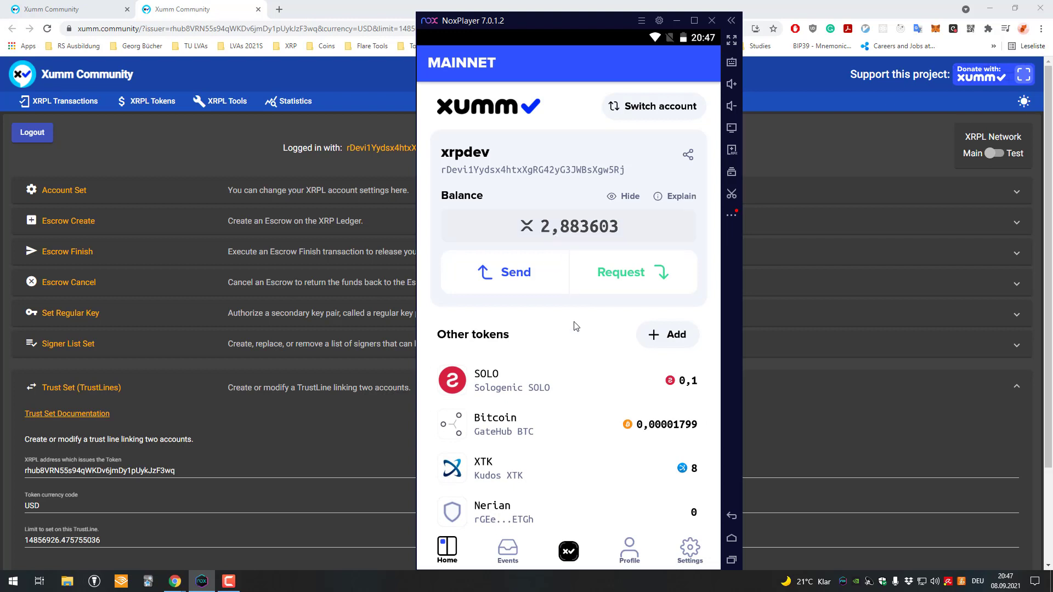
{"action": "scroll", "coordinate": [575, 326], "scroll_direction": "down", "scroll_amount": 3}
{"action": "scroll", "coordinate": [581, 329], "scroll_direction": "down", "scroll_amount": 3}
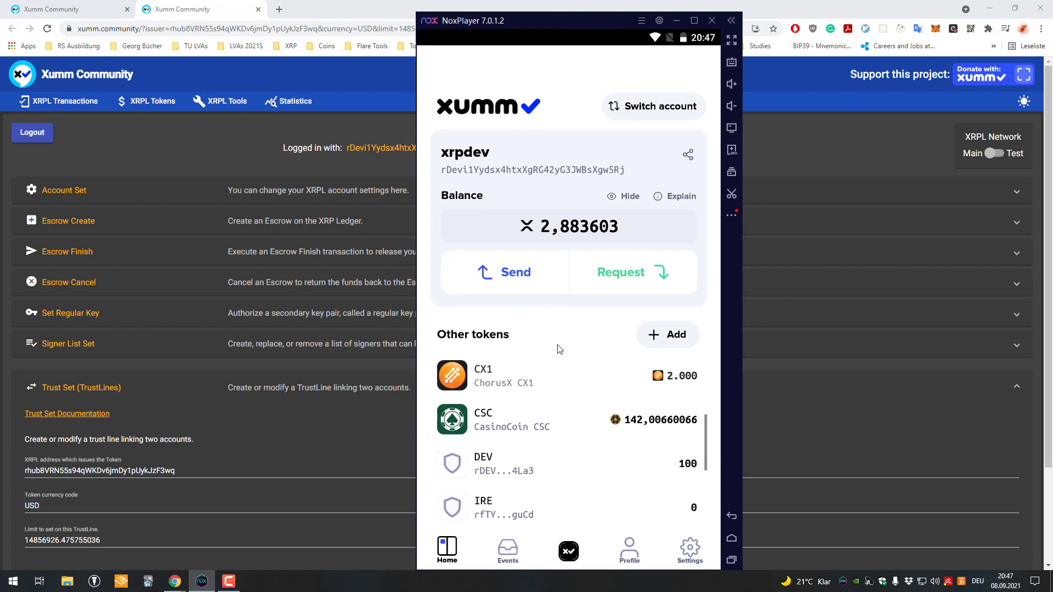
{"action": "scroll", "coordinate": [542, 439], "scroll_direction": "up", "scroll_amount": 1}
{"action": "scroll", "coordinate": [537, 468], "scroll_direction": "down", "scroll_amount": 3}
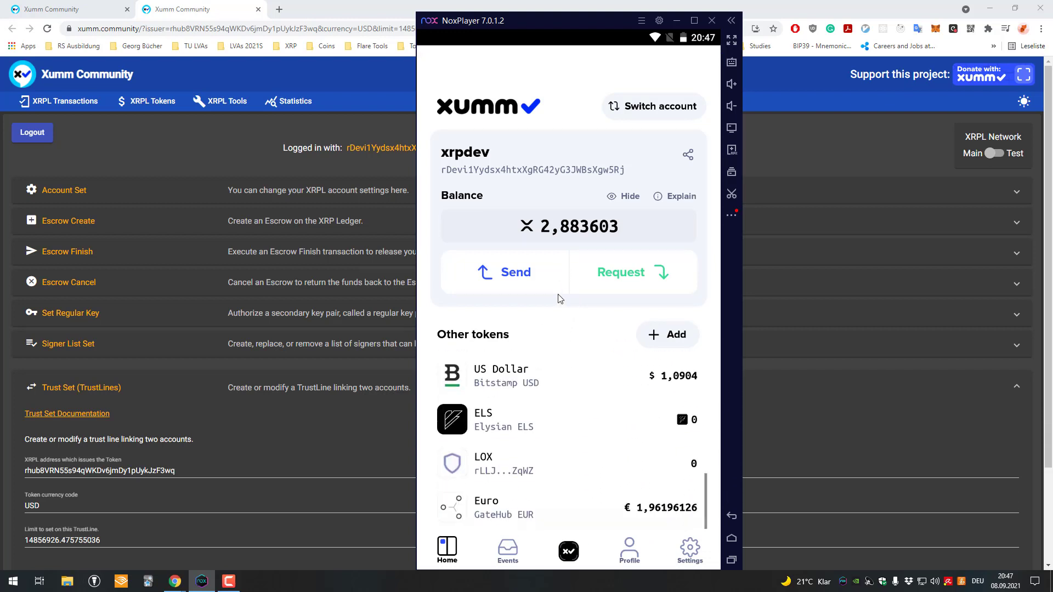
{"action": "scroll", "coordinate": [554, 507], "scroll_direction": "up", "scroll_amount": 3}
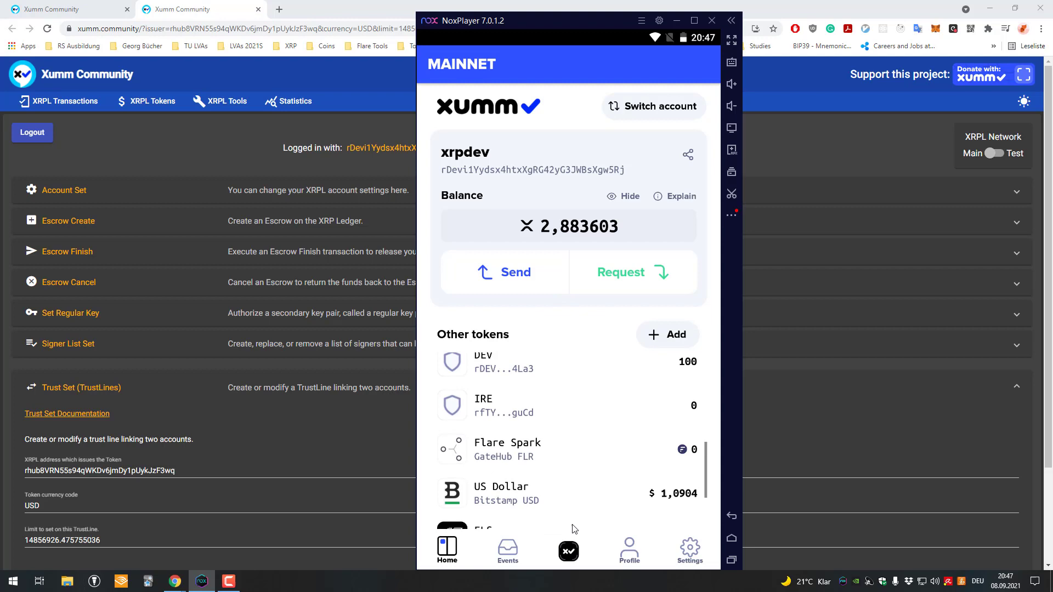
Step: Remove the Flare Spark token, confirming 'YES, I'M SURE' and signing with the passcode
{"action": "left_click", "coordinate": [587, 488]}
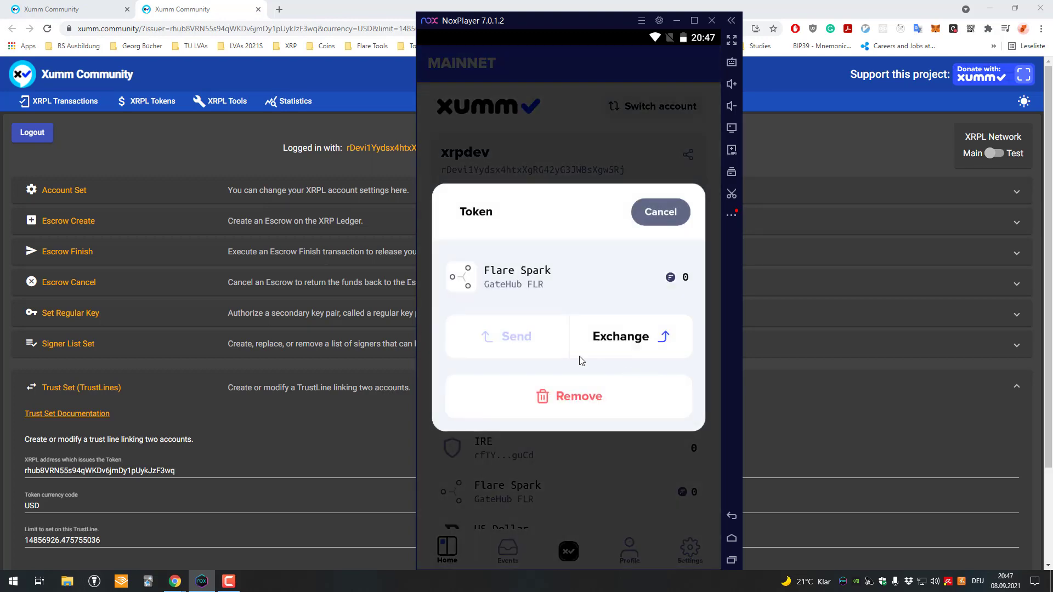
{"action": "left_click", "coordinate": [617, 406]}
{"action": "left_click", "coordinate": [651, 343]}
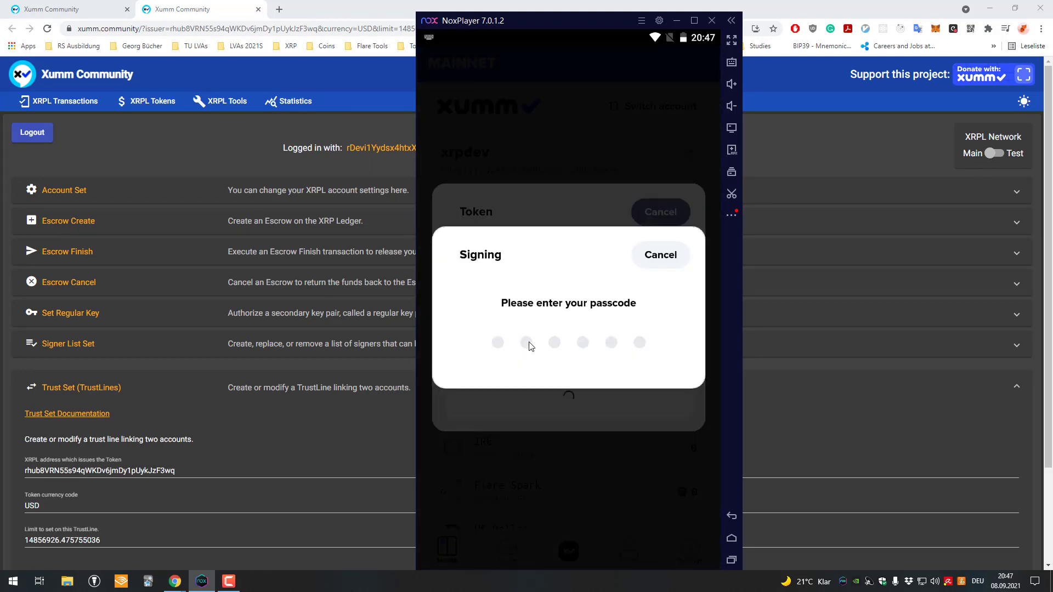
{"action": "type", "text": "123456"}
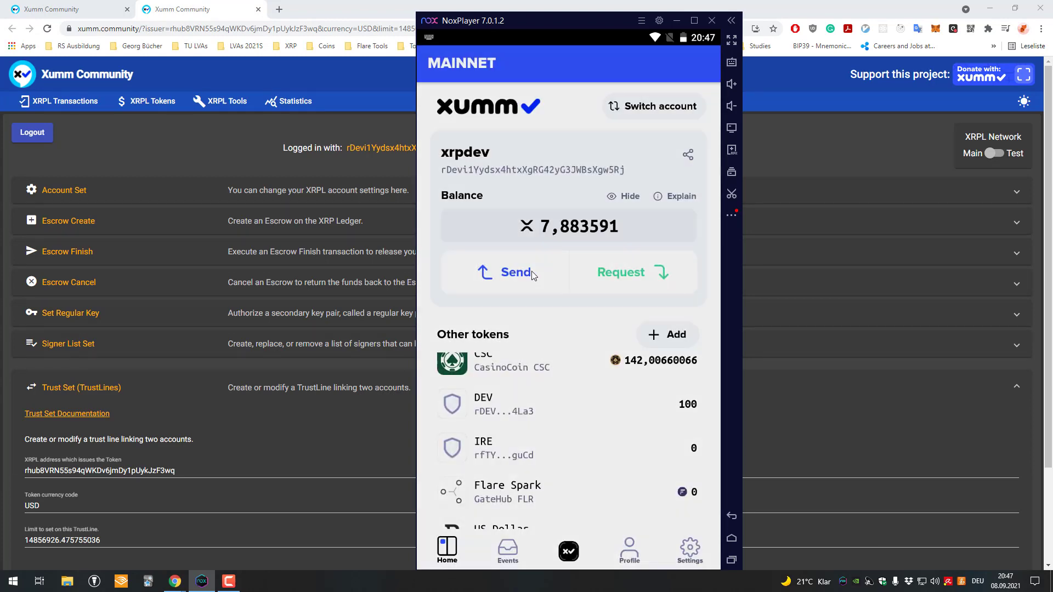
{"action": "left_click", "coordinate": [667, 343]}
{"action": "scroll", "coordinate": [690, 522], "scroll_direction": "down", "scroll_amount": 4}
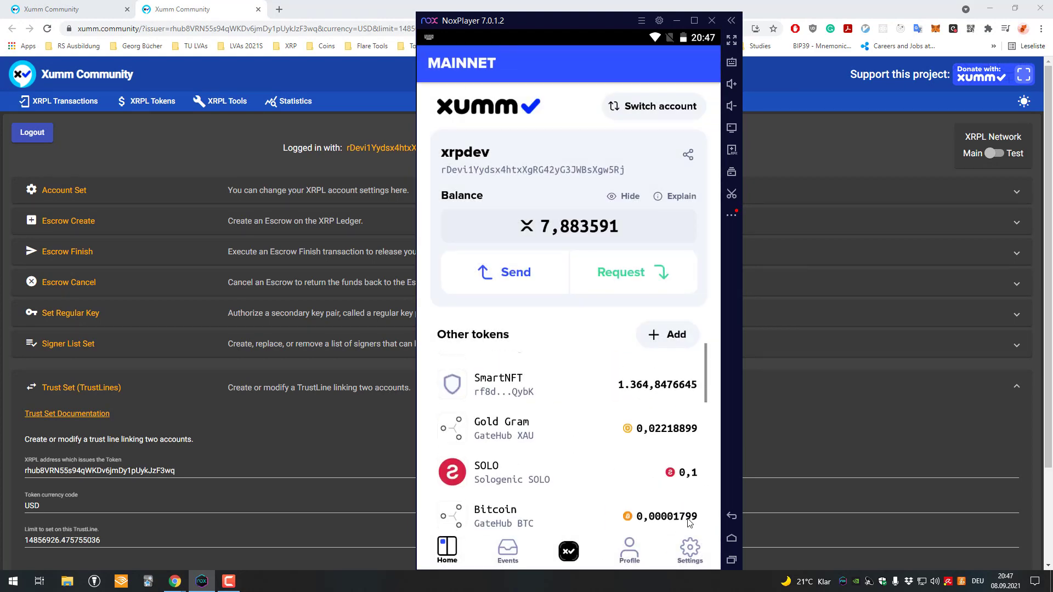
{"action": "scroll", "coordinate": [690, 522], "scroll_direction": "up", "scroll_amount": 4}
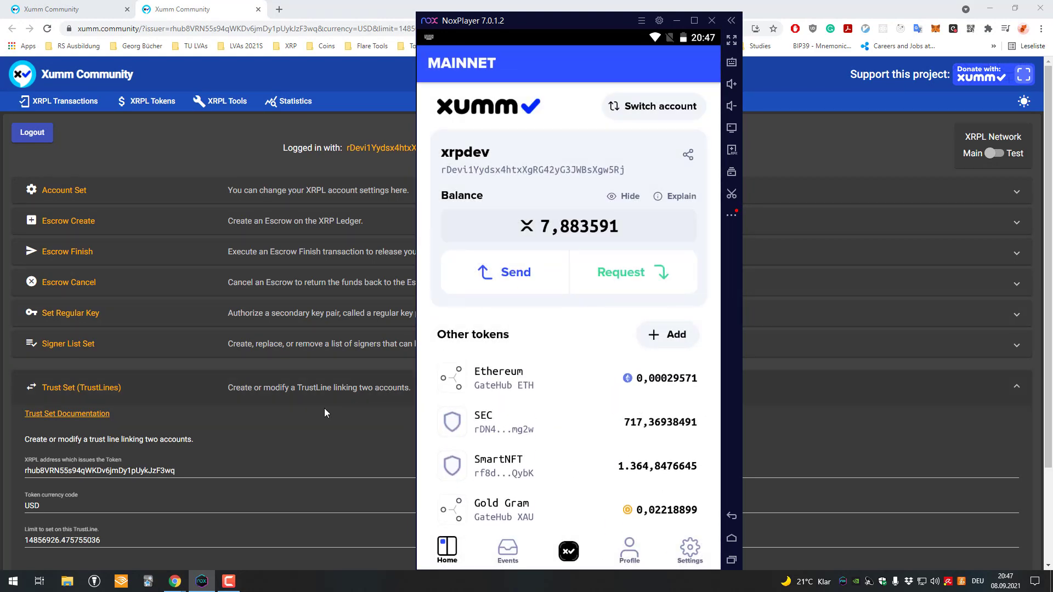
Step: Send the GateHub USD Trust Set to XUMM and confirm the summary
{"action": "left_click", "coordinate": [234, 426]}
{"action": "scroll", "coordinate": [235, 425], "scroll_direction": "down", "scroll_amount": 3}
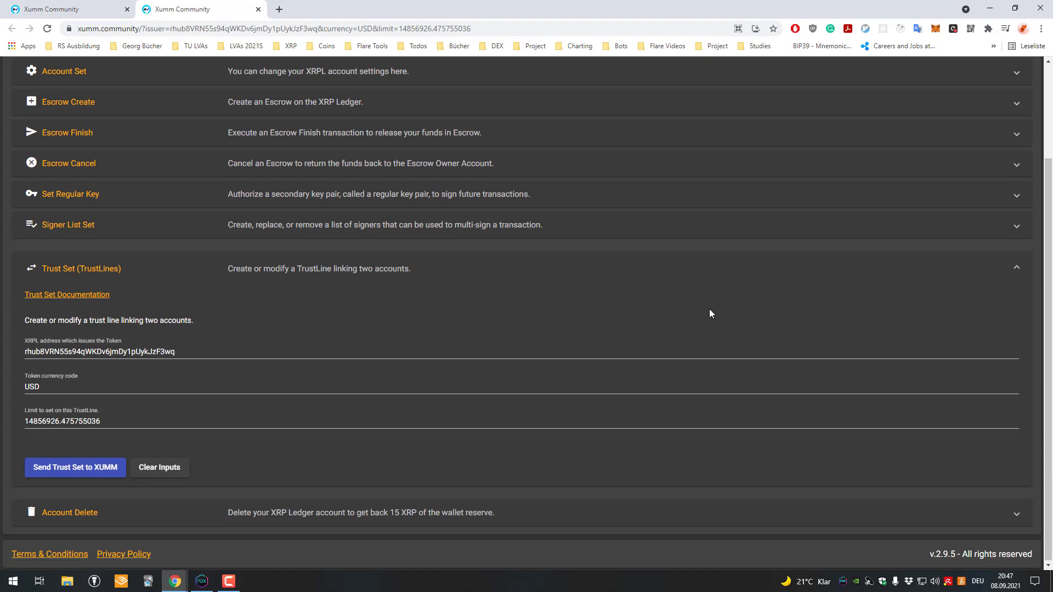
{"action": "left_click", "coordinate": [97, 465]}
{"action": "left_click", "coordinate": [415, 408]}
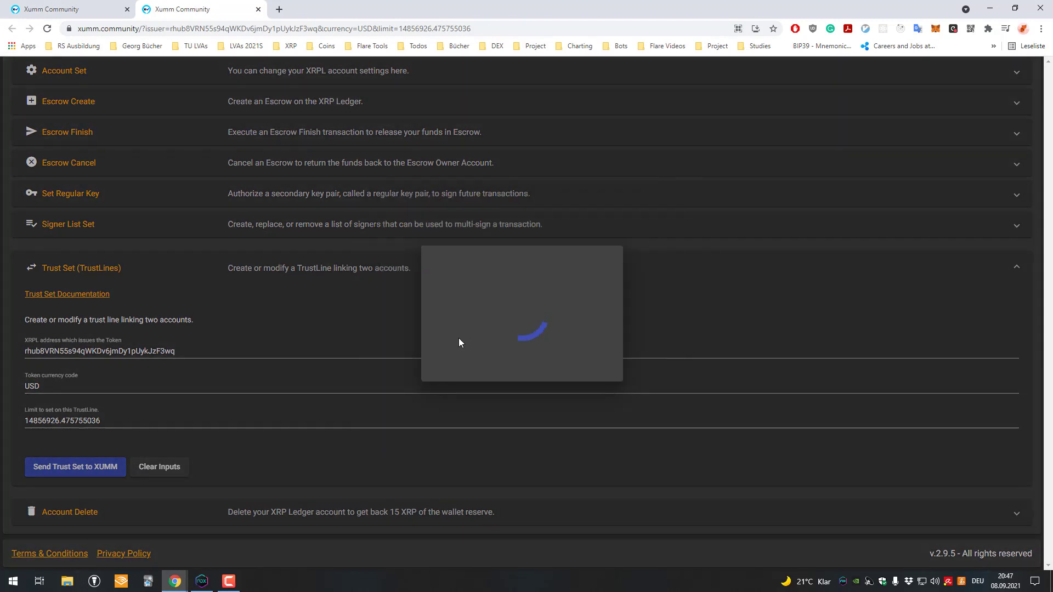
Step: In XUMM Events, open the Xumm Community request, slide to accept, sign with the passcode, and return Home
{"action": "left_click", "coordinate": [202, 581]}
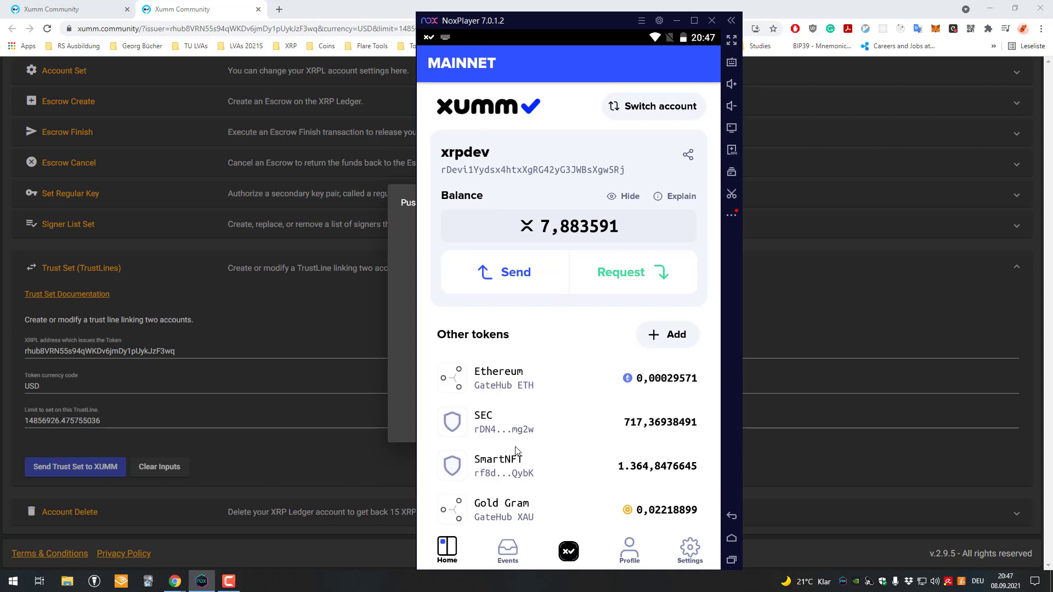
{"action": "left_click", "coordinate": [507, 549]}
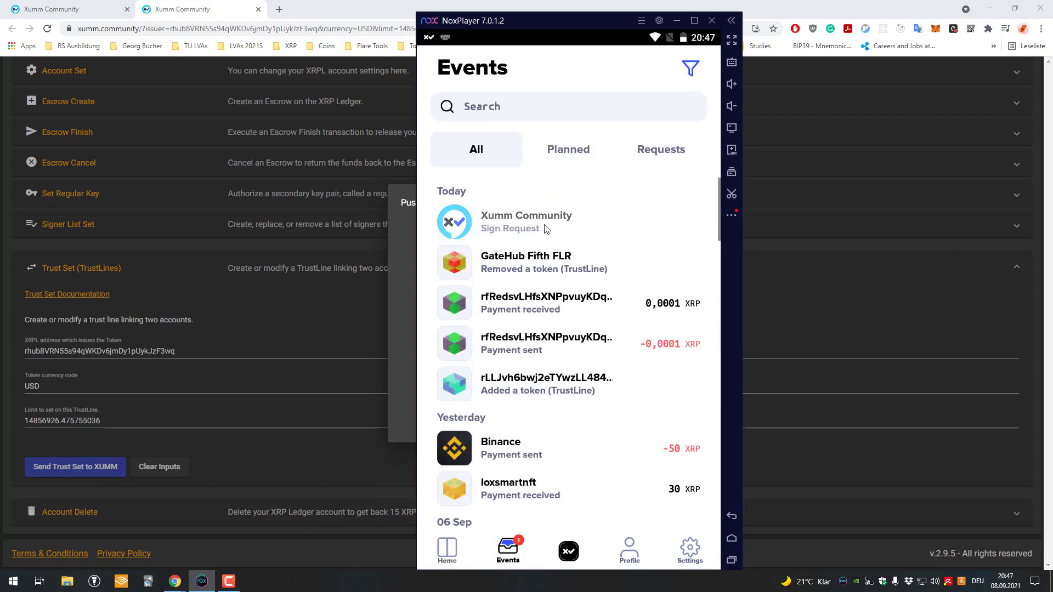
{"action": "scroll", "coordinate": [540, 231], "scroll_direction": "down", "scroll_amount": 1}
{"action": "scroll", "coordinate": [540, 230], "scroll_direction": "up", "scroll_amount": 1}
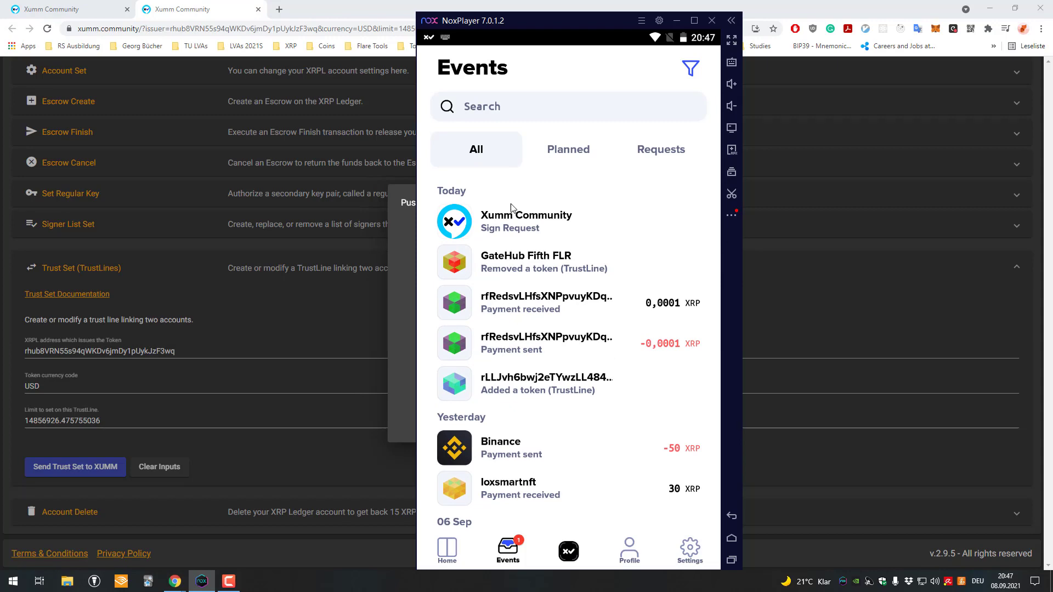
{"action": "left_click", "coordinate": [510, 219]}
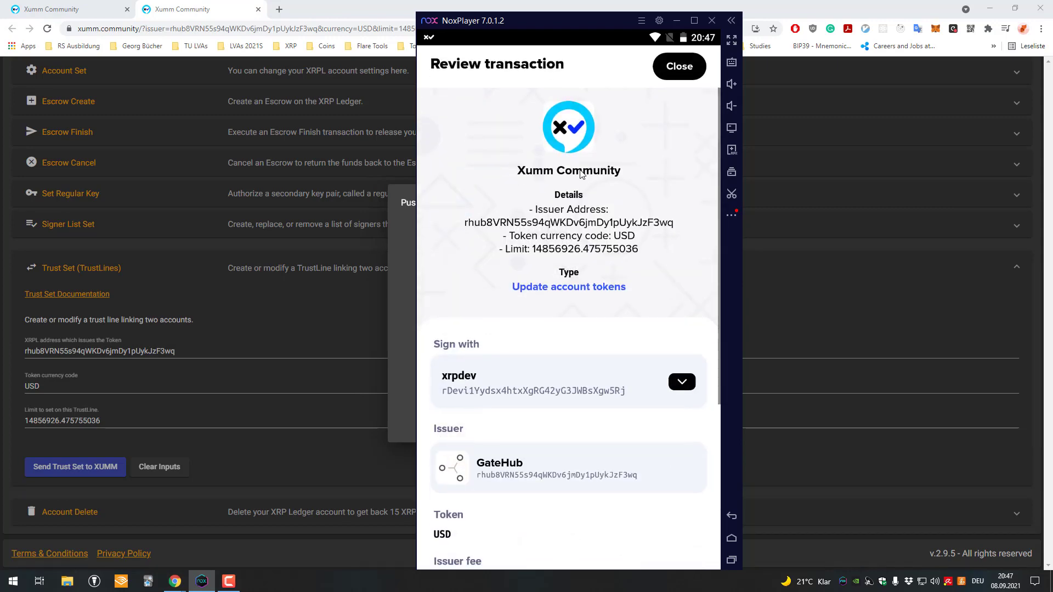
{"action": "left_click_drag", "start_coordinate": [548, 461], "coordinate": [547, 242]}
{"action": "left_click_drag", "start_coordinate": [453, 525], "coordinate": [686, 526]}
{"action": "type", "text": "******"}
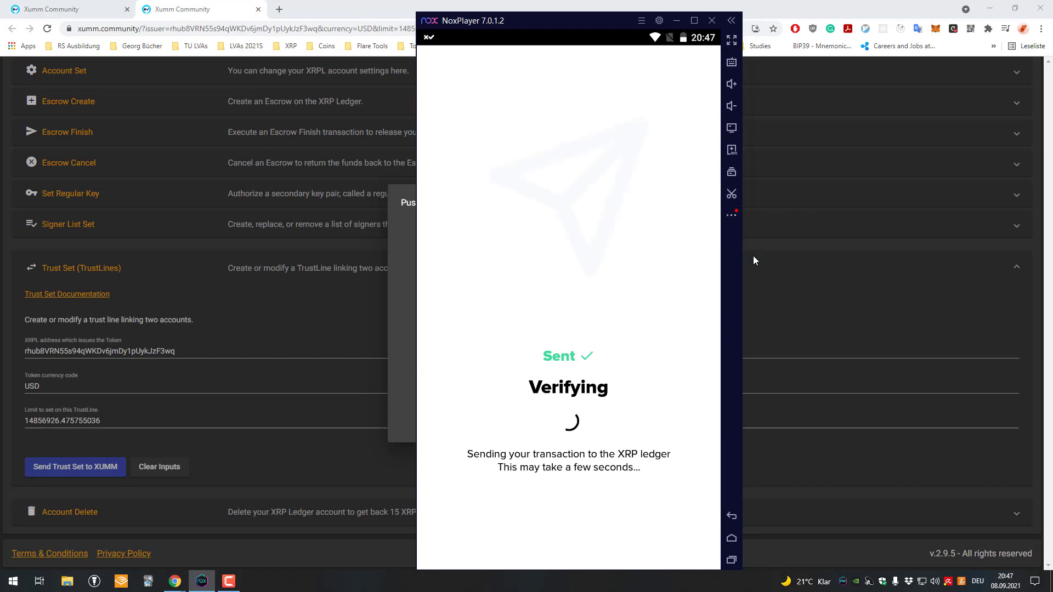
{"action": "left_click", "coordinate": [493, 532]}
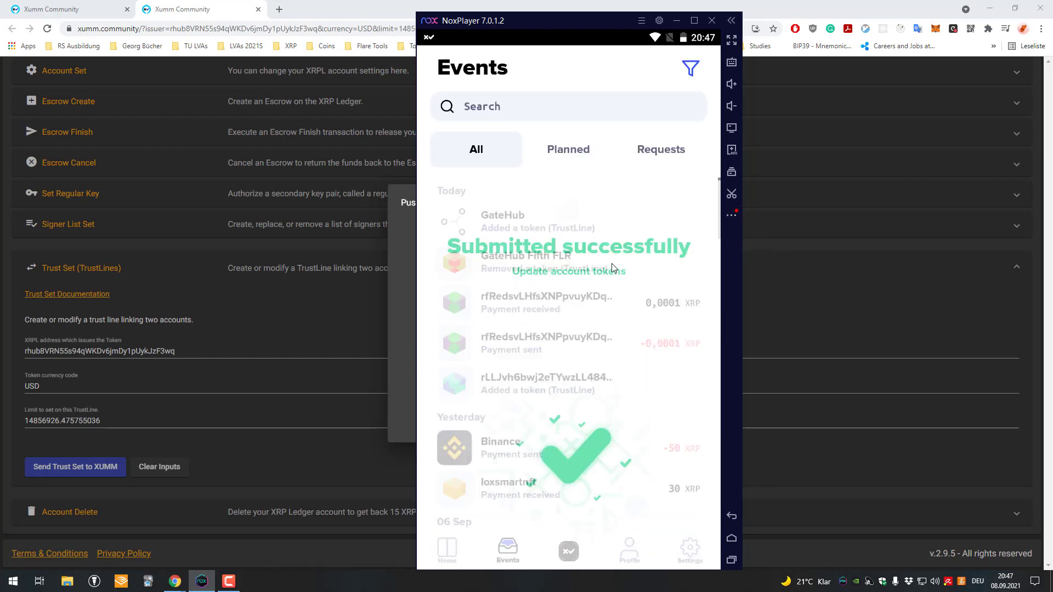
{"action": "left_click", "coordinate": [448, 548]}
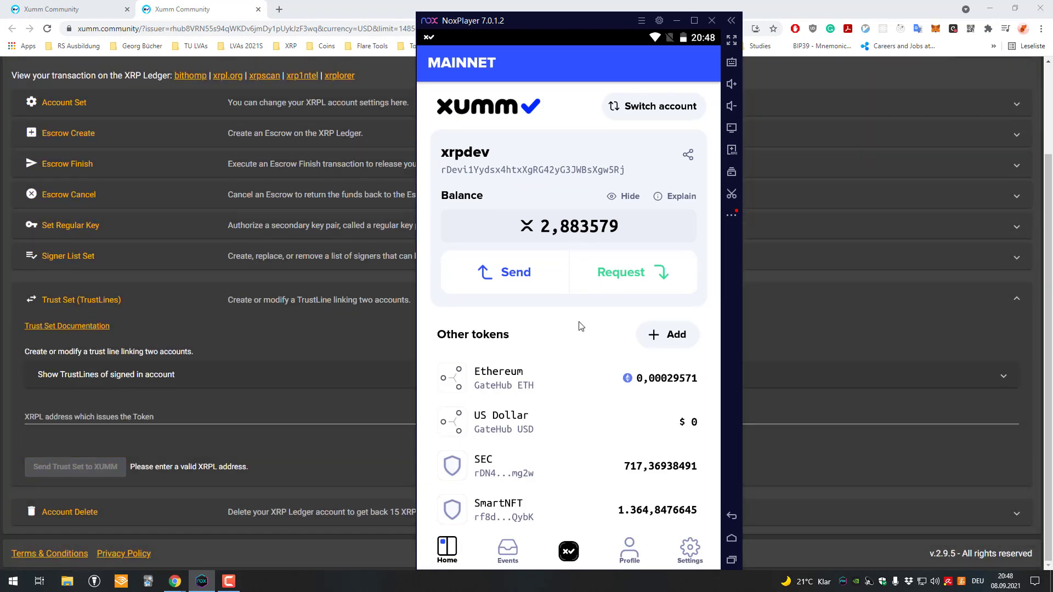
Step: Find the GateHub US Dollar ($0) row under Other tokens and open its token options sheet
{"action": "scroll", "coordinate": [593, 348], "scroll_direction": "down", "scroll_amount": 3}
{"action": "scroll", "coordinate": [598, 340], "scroll_direction": "down", "scroll_amount": 5}
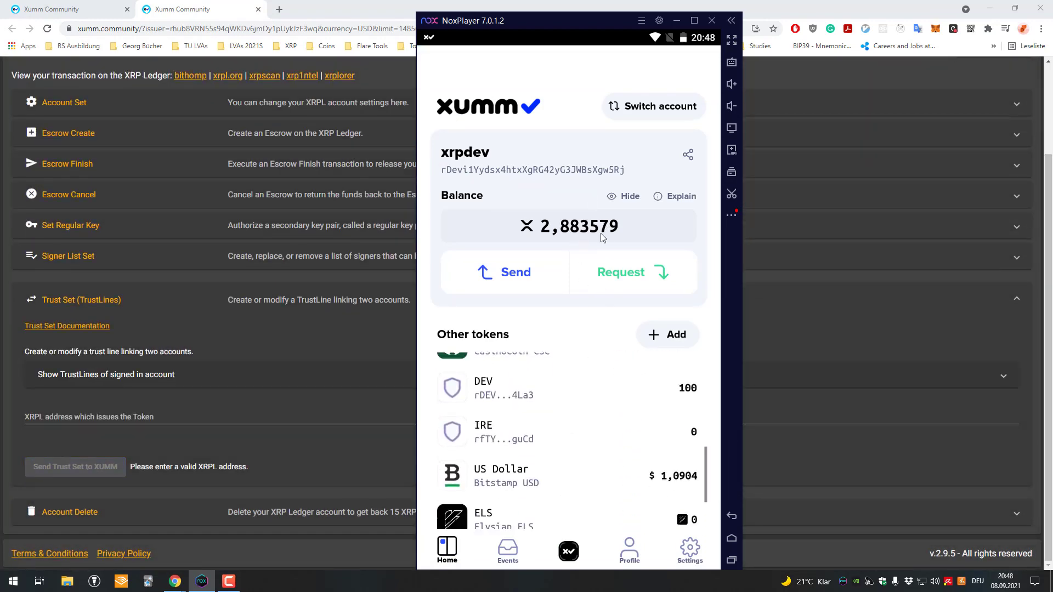
{"action": "scroll", "coordinate": [565, 383], "scroll_direction": "up", "scroll_amount": 4}
{"action": "scroll", "coordinate": [564, 386], "scroll_direction": "up", "scroll_amount": 6}
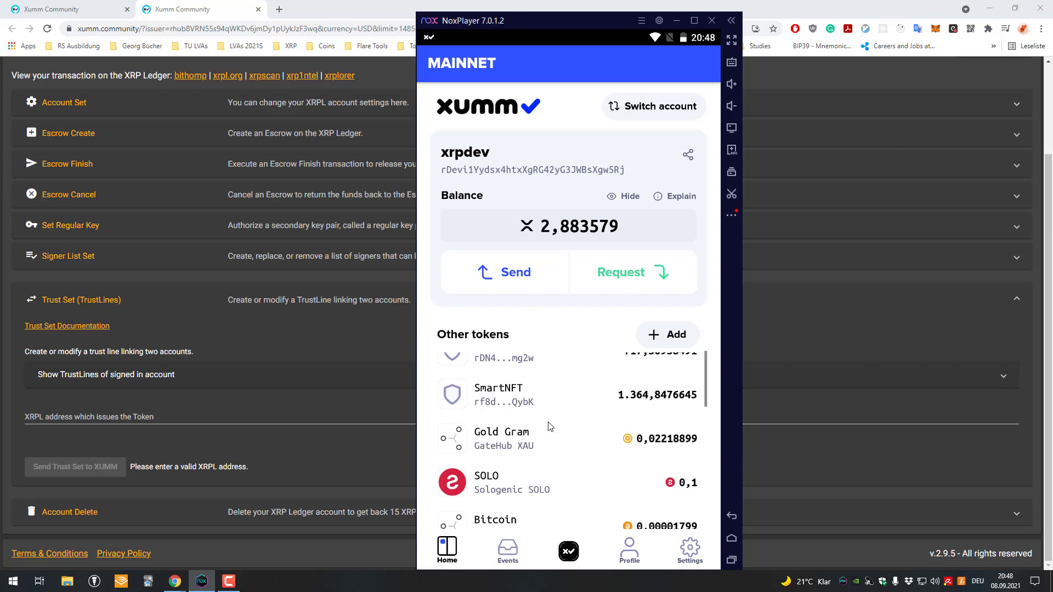
{"action": "scroll", "coordinate": [550, 411], "scroll_direction": "down", "scroll_amount": 8}
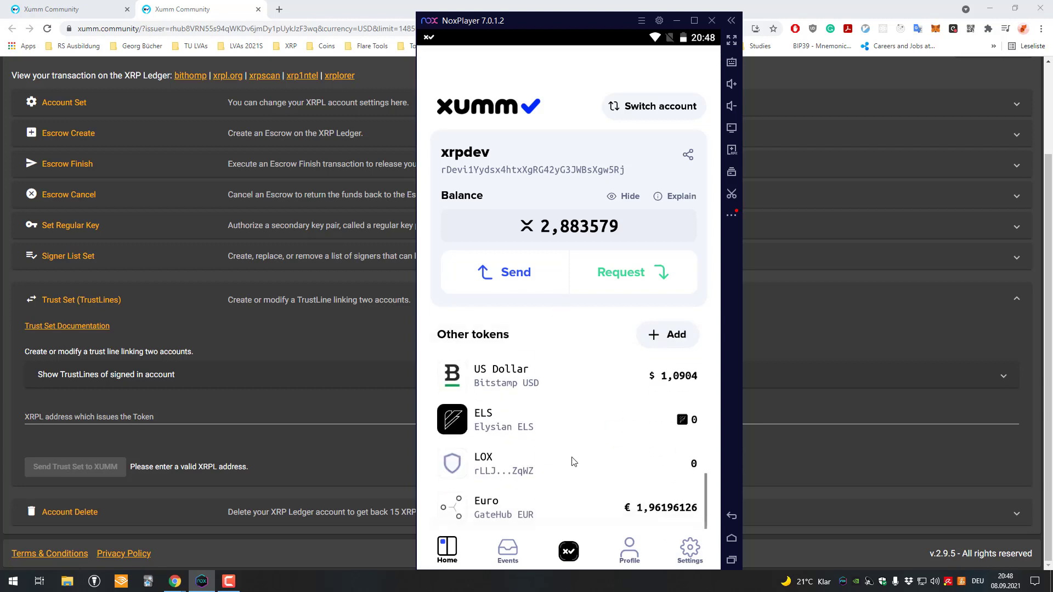
{"action": "scroll", "coordinate": [545, 404], "scroll_direction": "up", "scroll_amount": 6}
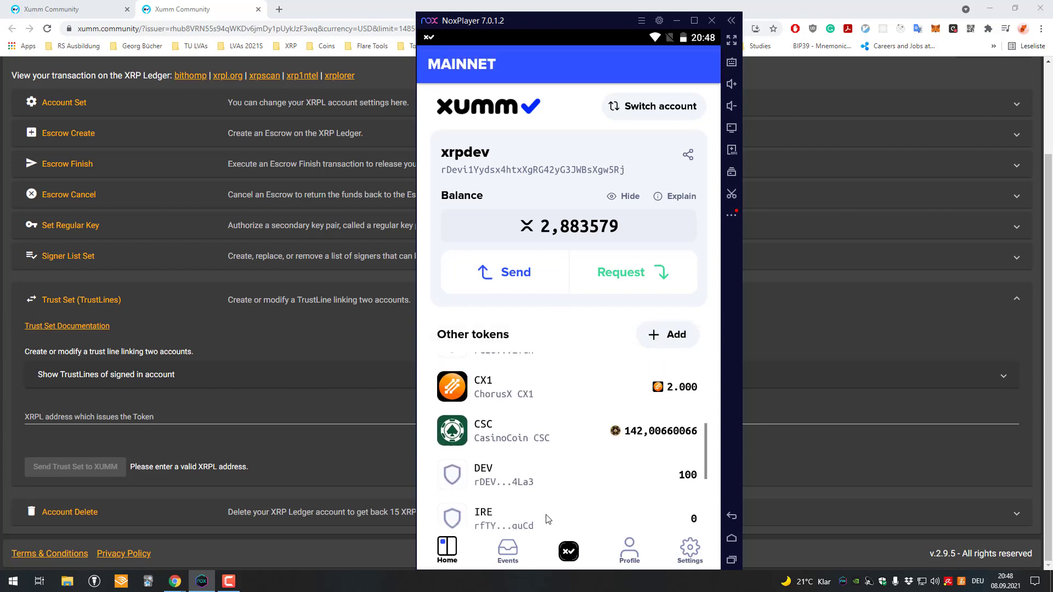
{"action": "scroll", "coordinate": [543, 408], "scroll_direction": "up", "scroll_amount": 5}
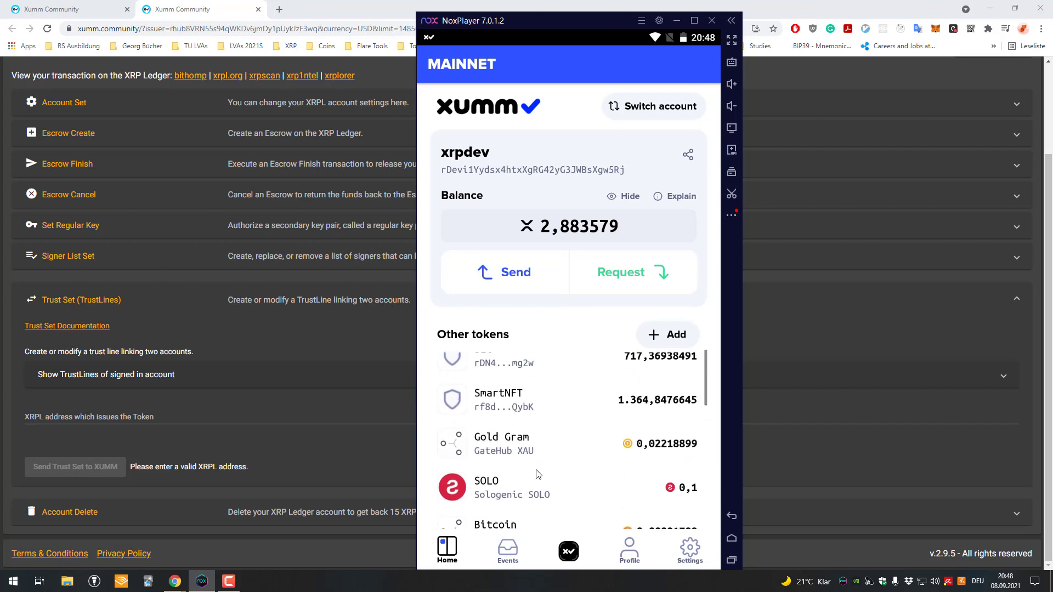
{"action": "left_click", "coordinate": [554, 422]}
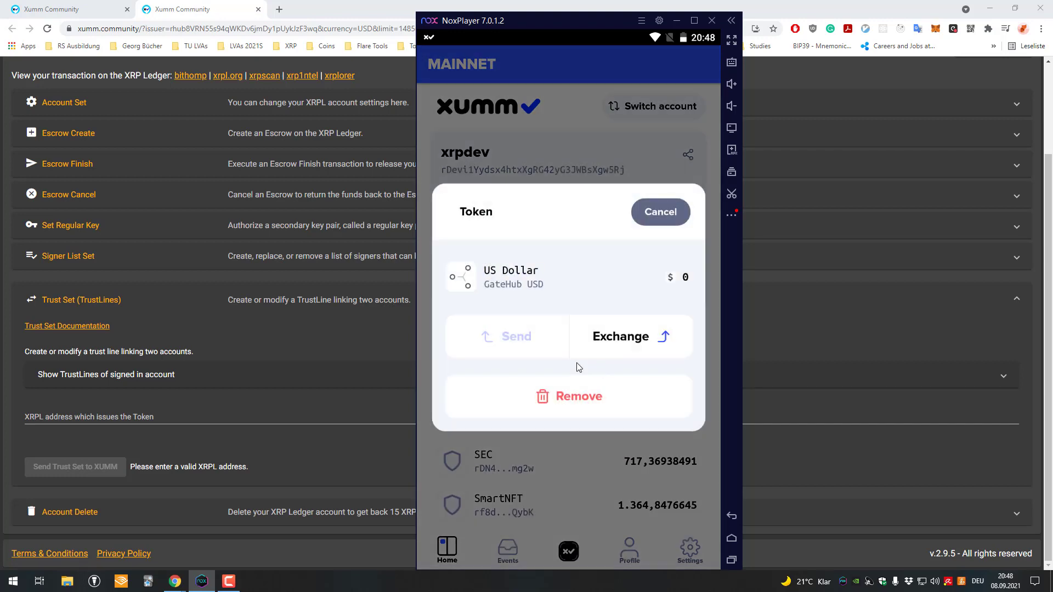
{"action": "left_click", "coordinate": [649, 212]}
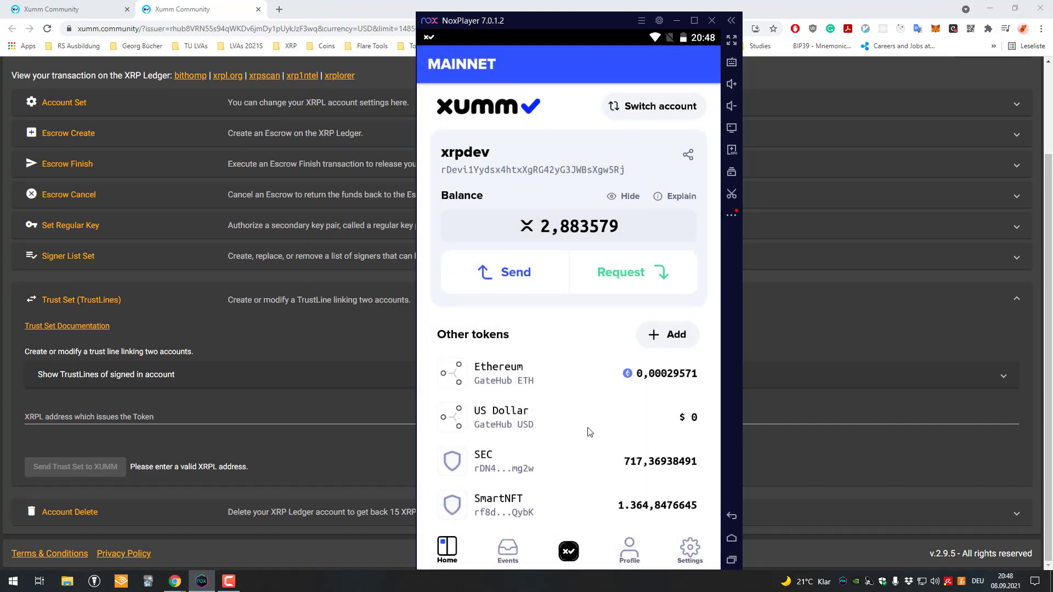
{"action": "left_click", "coordinate": [538, 415]}
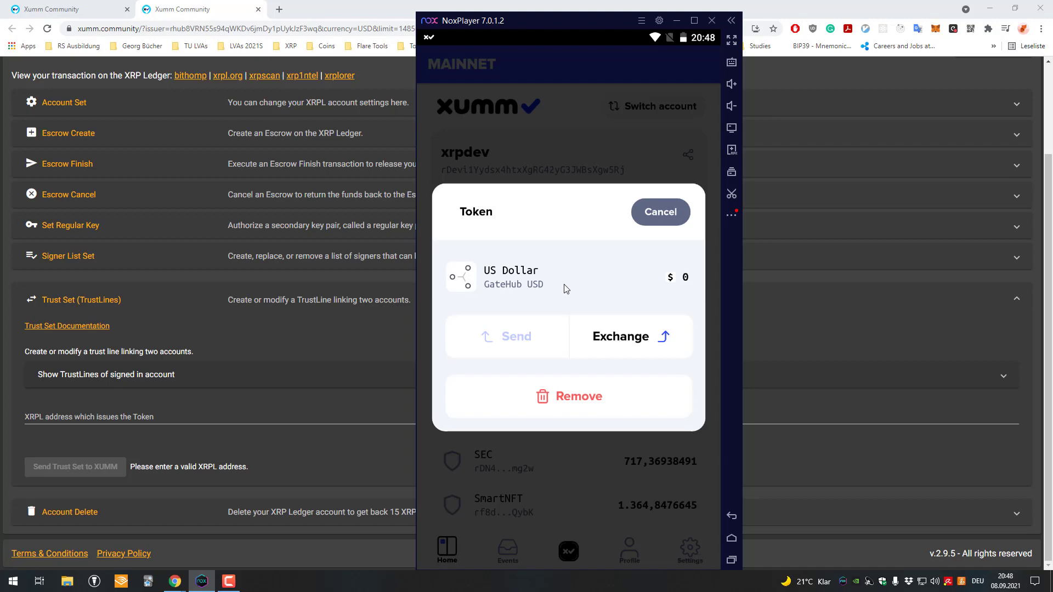
{"action": "left_click", "coordinate": [660, 213]}
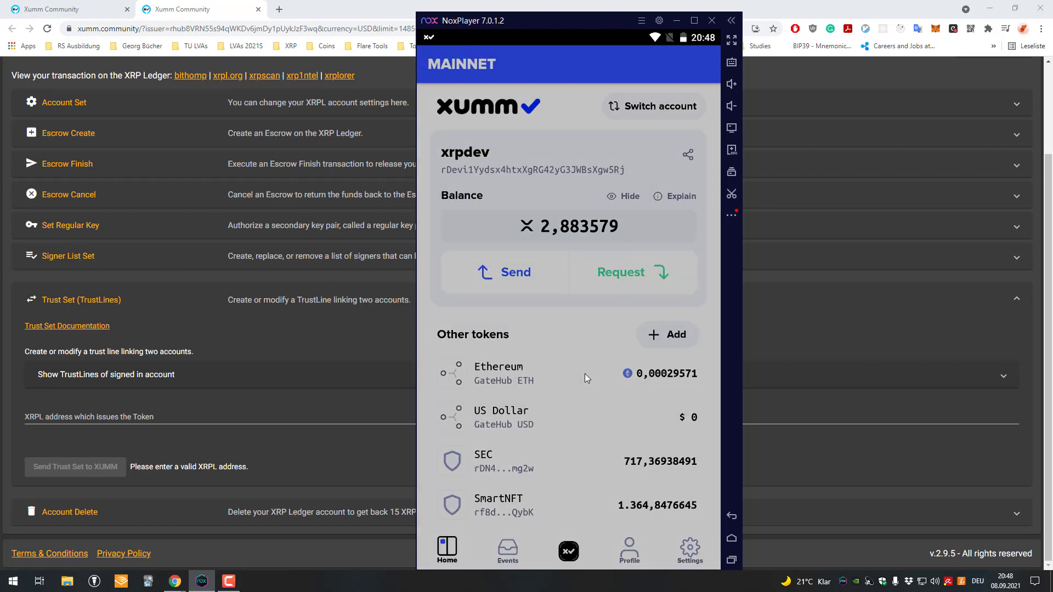
{"action": "left_click", "coordinate": [551, 426]}
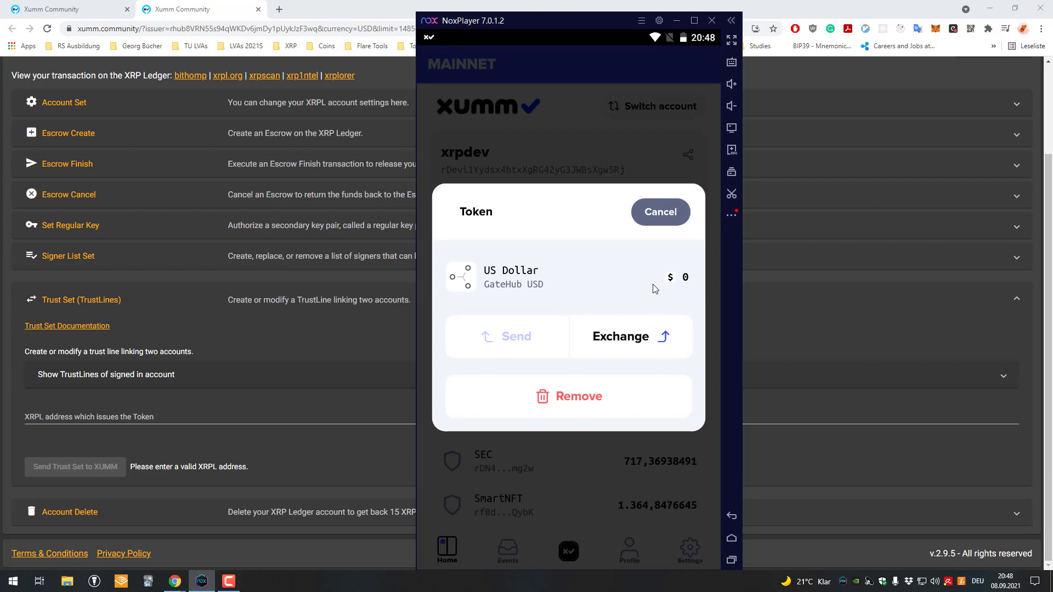
Step: Remove the GateHub USD token, confirming with the passcode, so the balance reads 7,883567 XRP
{"action": "left_click", "coordinate": [596, 402]}
{"action": "left_click", "coordinate": [657, 342]}
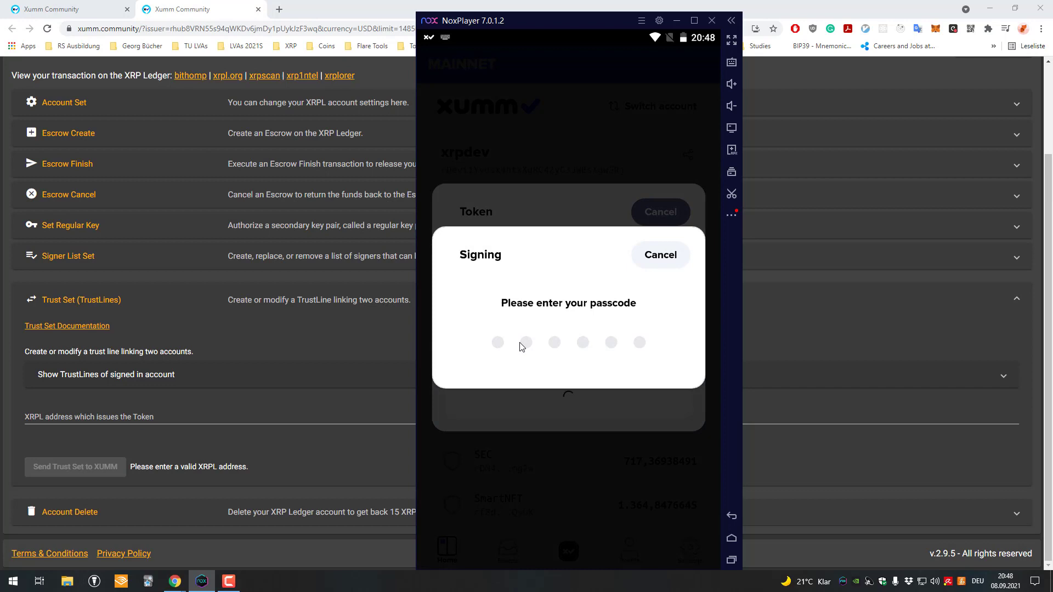
{"action": "type", "text": "******"}
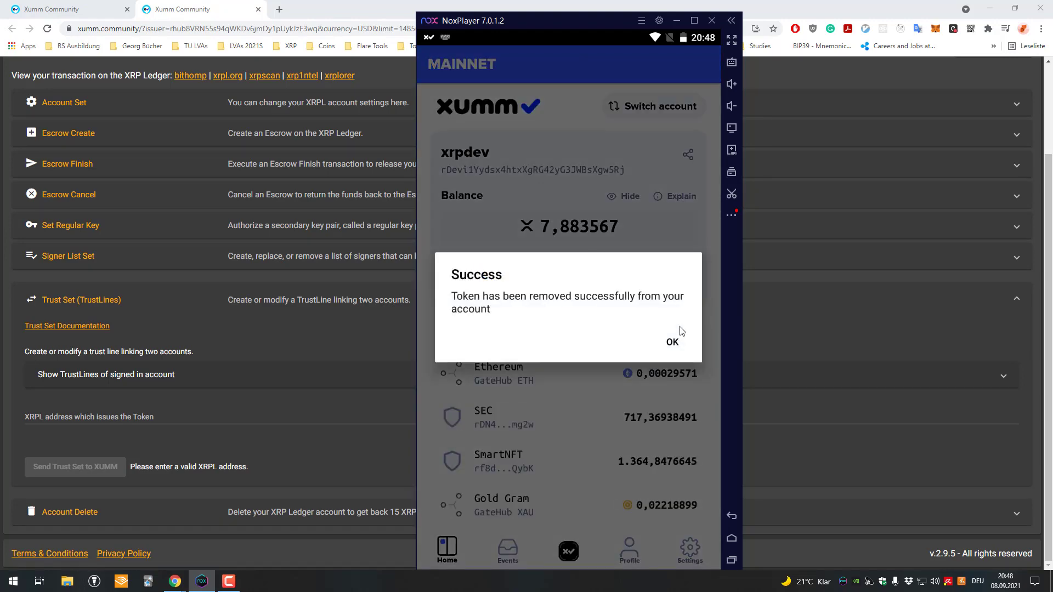
{"action": "left_click", "coordinate": [677, 340]}
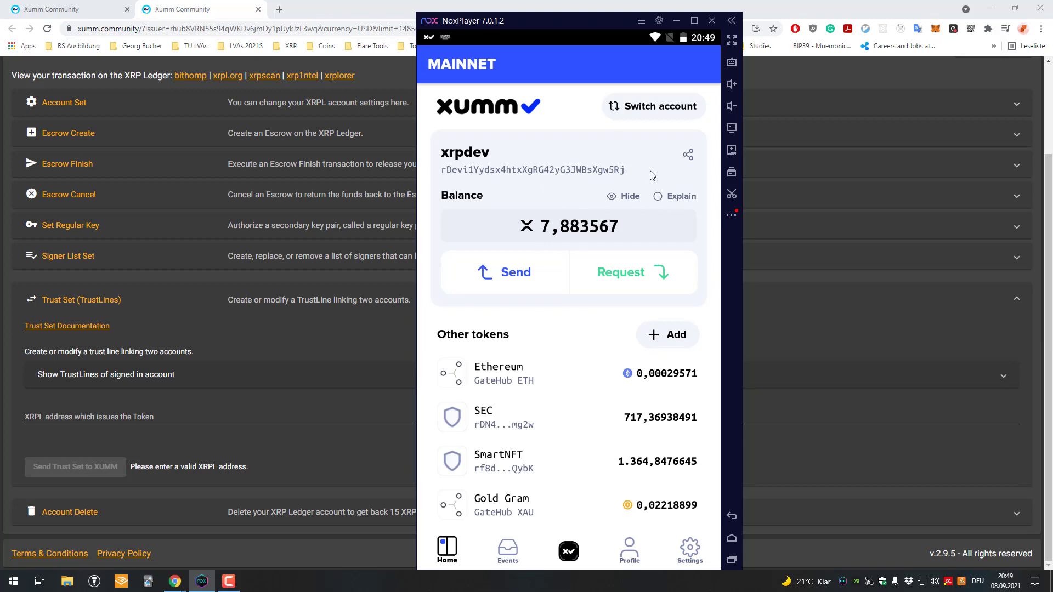
{"action": "left_click", "coordinate": [667, 202]}
{"action": "left_click_drag", "start_coordinate": [564, 367], "coordinate": [584, 405]}
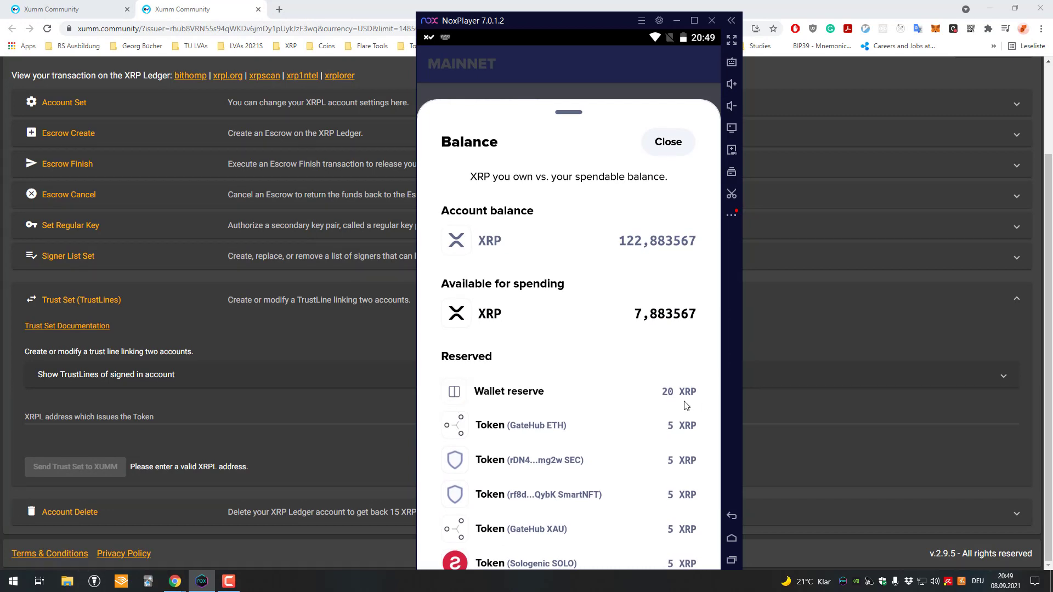
{"action": "left_click_drag", "start_coordinate": [680, 407], "coordinate": [653, 379]}
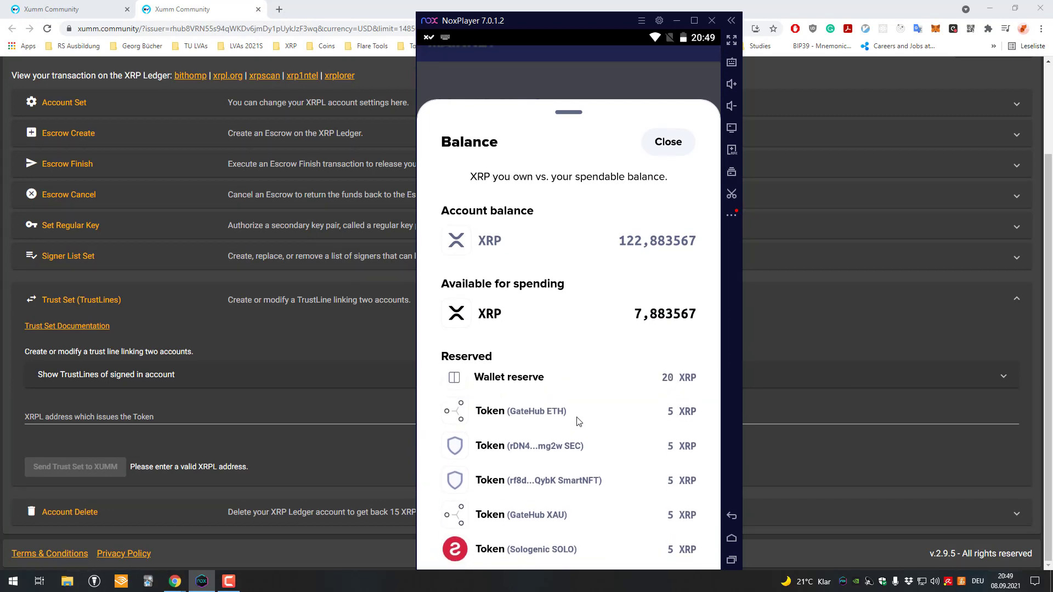
{"action": "left_click_drag", "start_coordinate": [607, 418], "coordinate": [510, 402]}
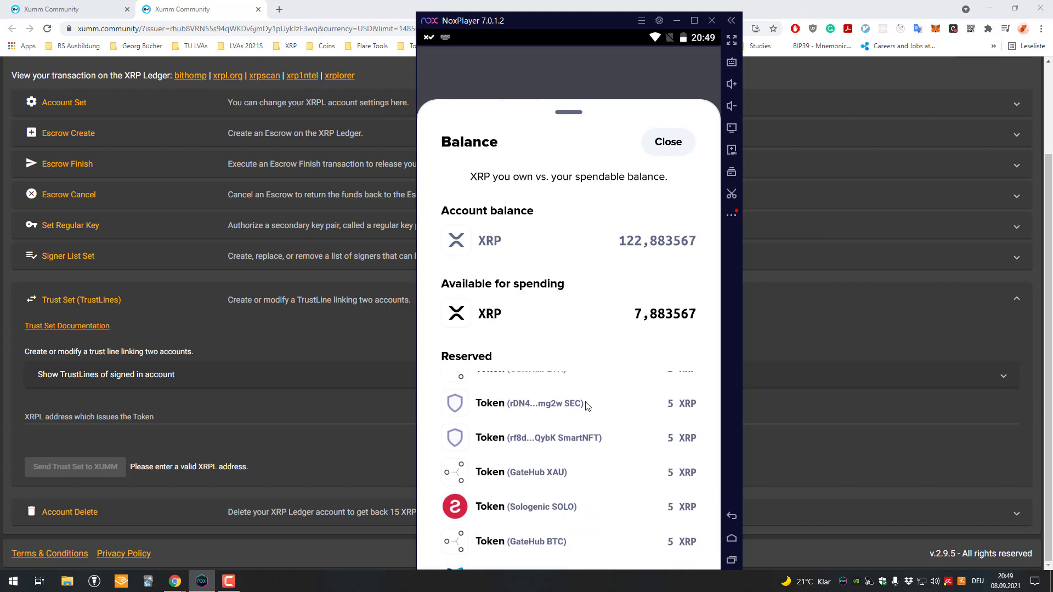
{"action": "left_click_drag", "start_coordinate": [602, 463], "coordinate": [597, 378]}
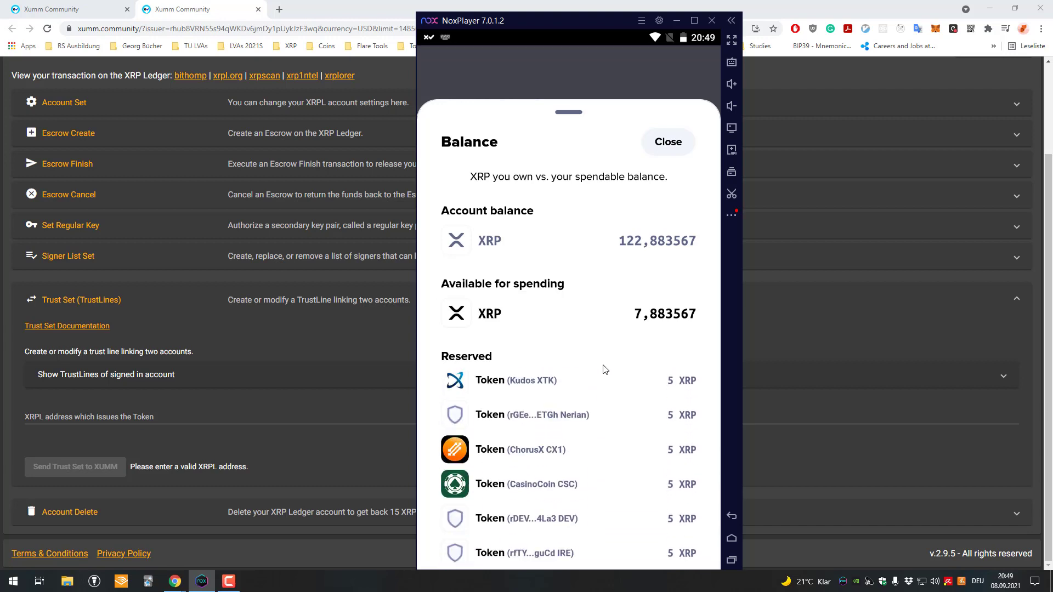
{"action": "left_click_drag", "start_coordinate": [595, 503], "coordinate": [600, 379]}
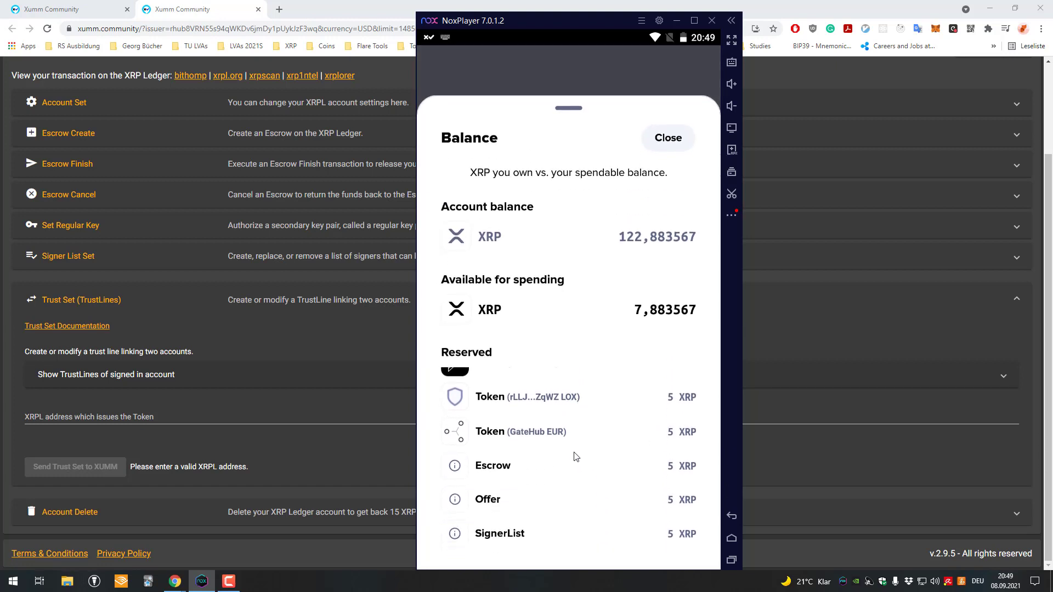
{"action": "left_click_drag", "start_coordinate": [583, 381], "coordinate": [583, 442]}
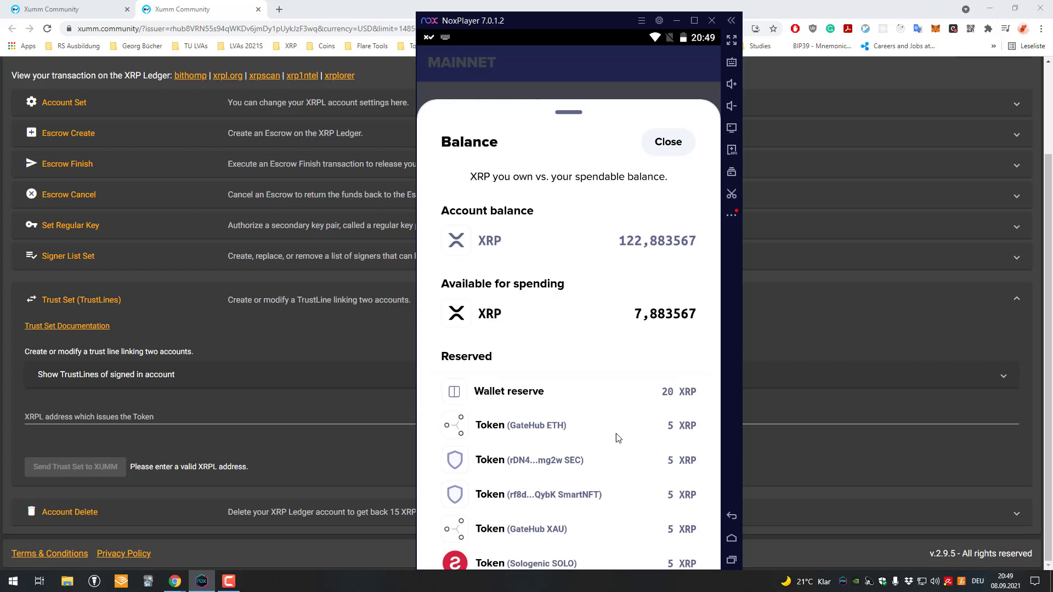
{"action": "left_click_drag", "start_coordinate": [552, 467], "coordinate": [571, 392]}
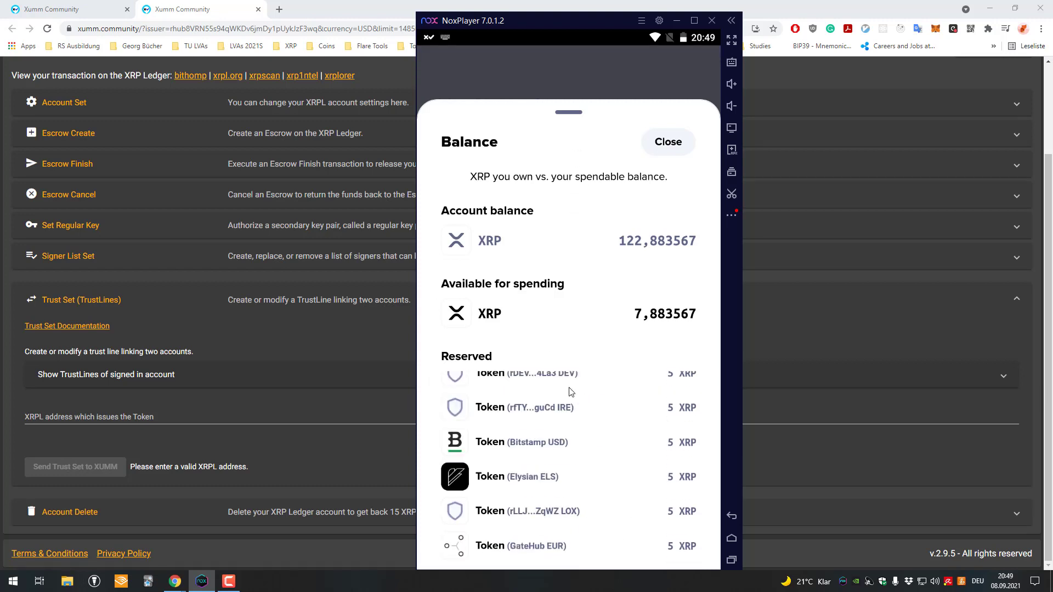
{"action": "left_click_drag", "start_coordinate": [606, 475], "coordinate": [608, 512]}
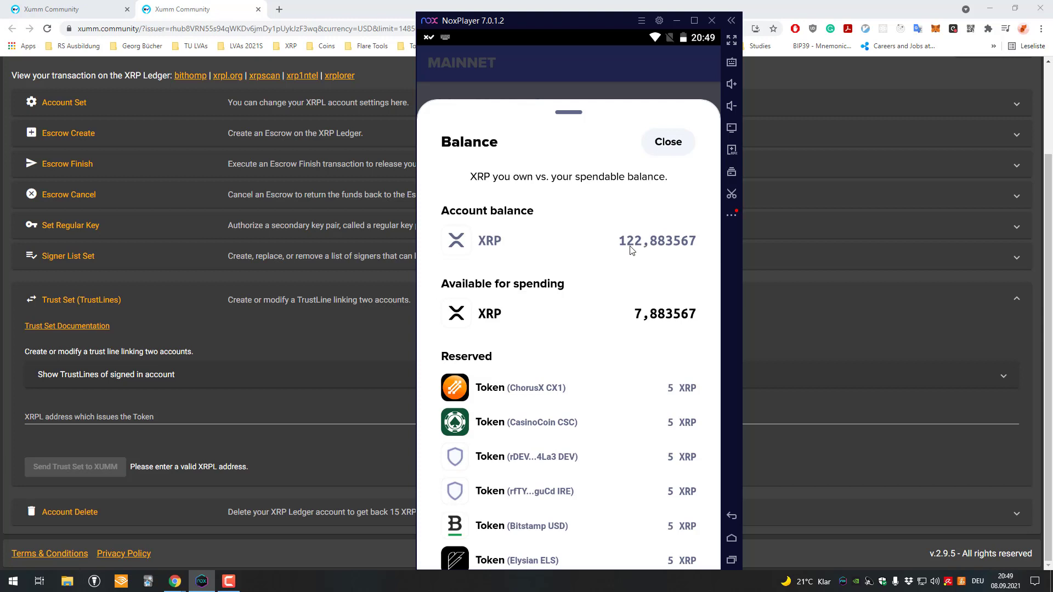
{"action": "left_click_drag", "start_coordinate": [618, 122], "coordinate": [622, 147]}
{"action": "left_click_drag", "start_coordinate": [580, 120], "coordinate": [585, 155]}
{"action": "left_click_drag", "start_coordinate": [573, 106], "coordinate": [615, 339]}
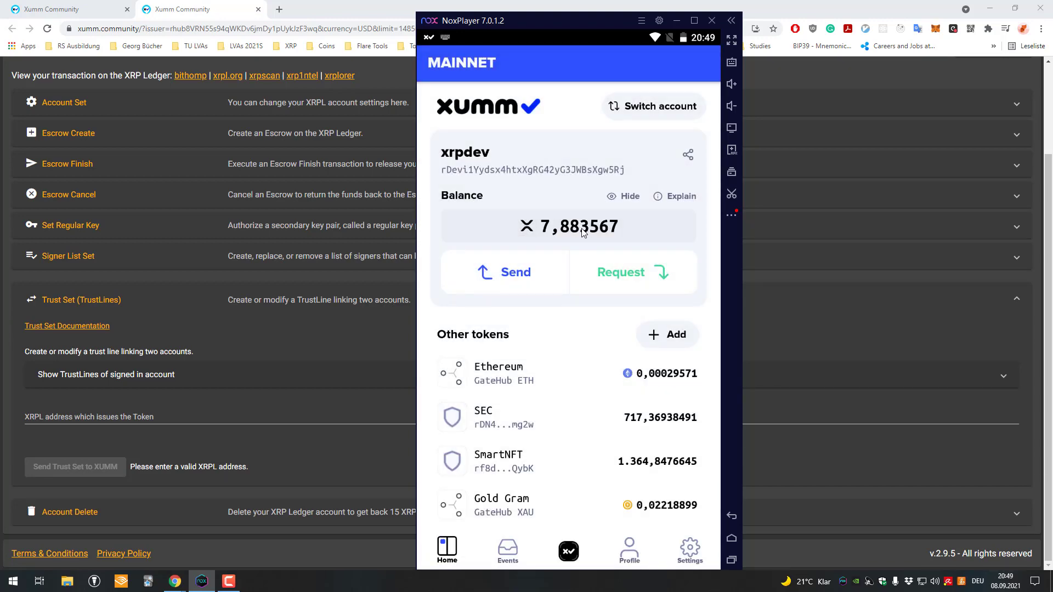